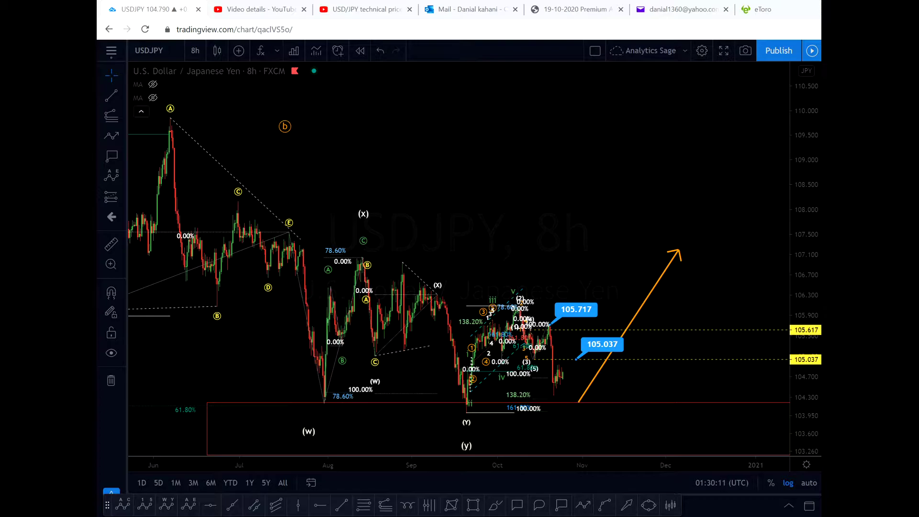
- Switch to the YouTube page of the earlier USD/JPY Elliott wave analysis and highlight the 15.10.2020 date in its title
left_click_drag(544, 148, 482, 148)
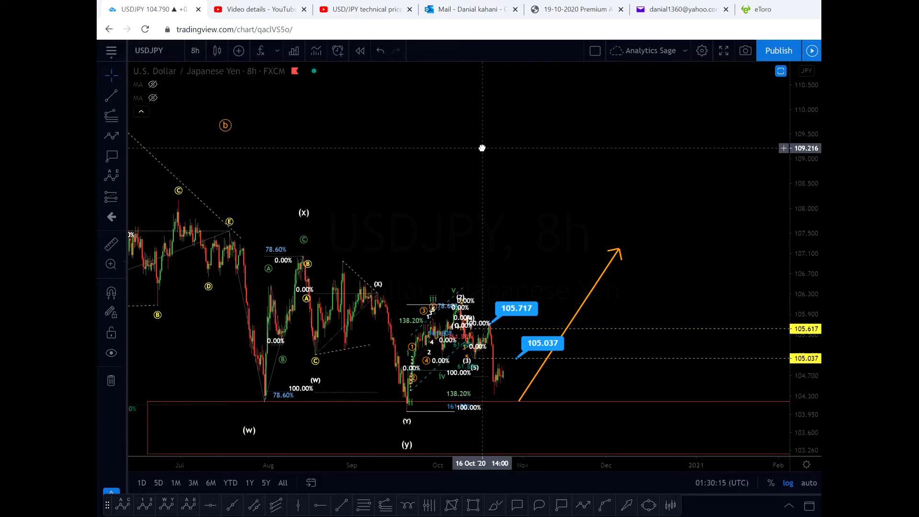
left_click(342, 16)
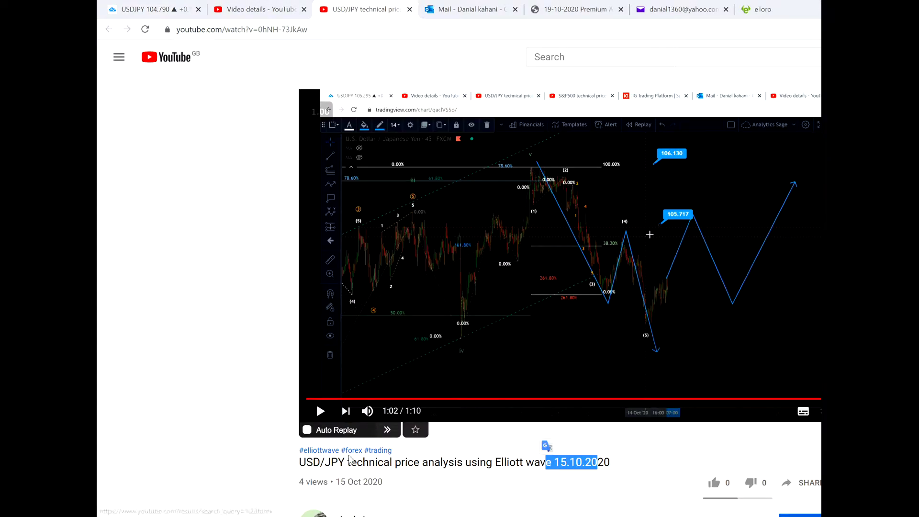
left_click(568, 463)
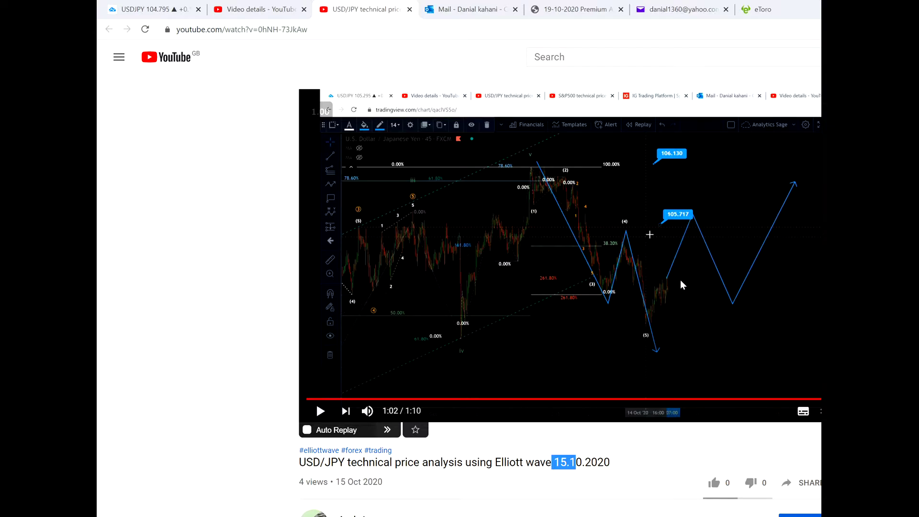
- Return to the TradingView USDJPY chart and set its interval to 1 hour to examine the decline from the 105.717 marker
left_click(138, 8)
scroll(417, 222, "up", 3)
left_click_drag(416, 221, 787, 206)
left_click_drag(812, 400, 813, 311)
left_click(188, 54)
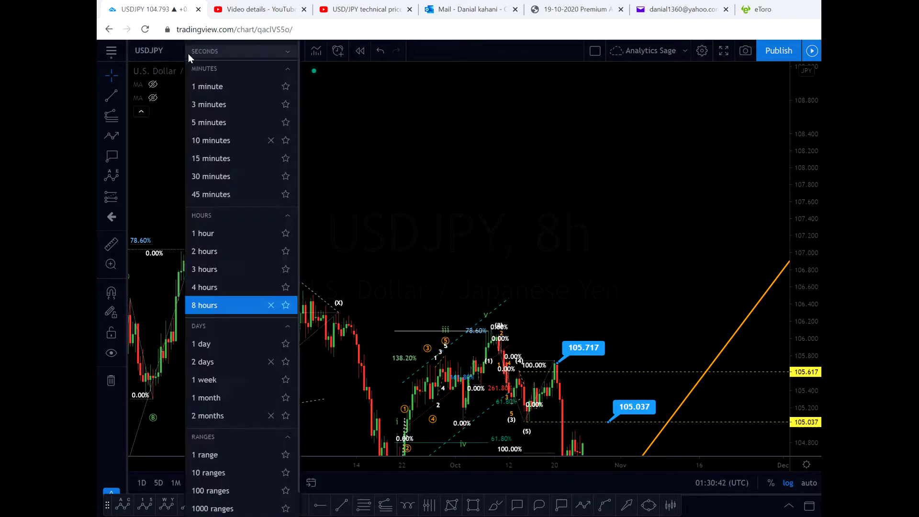
left_click(209, 233)
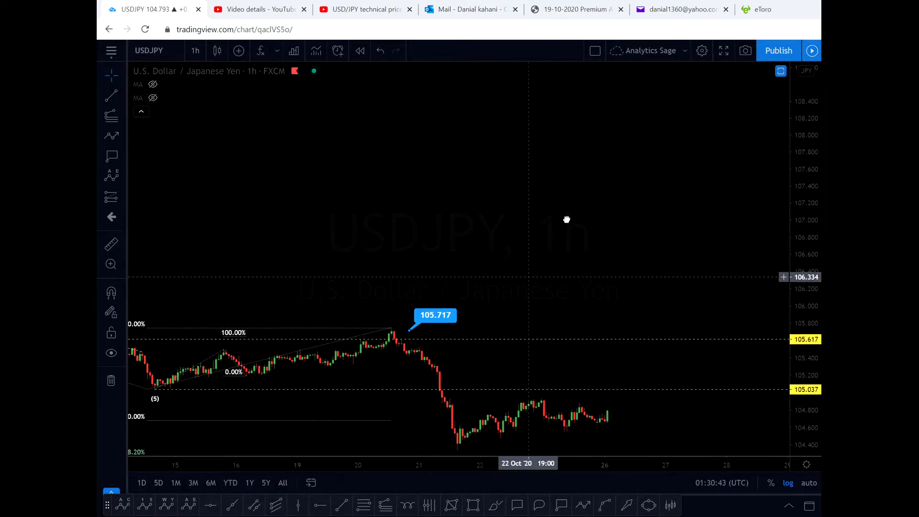
left_click_drag(567, 219, 598, 169)
scroll(586, 194, "down", 5)
left_click_drag(796, 371, 789, 132)
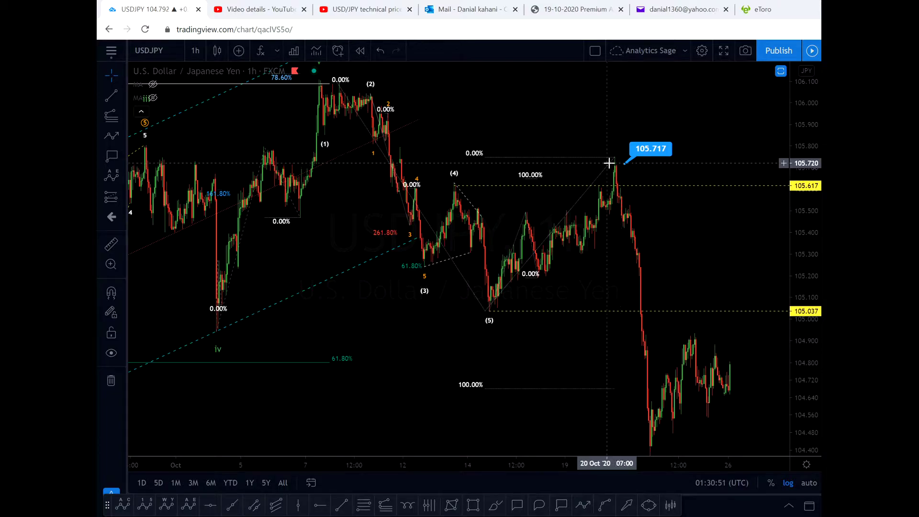
left_click_drag(669, 275, 634, 279)
left_click(585, 509)
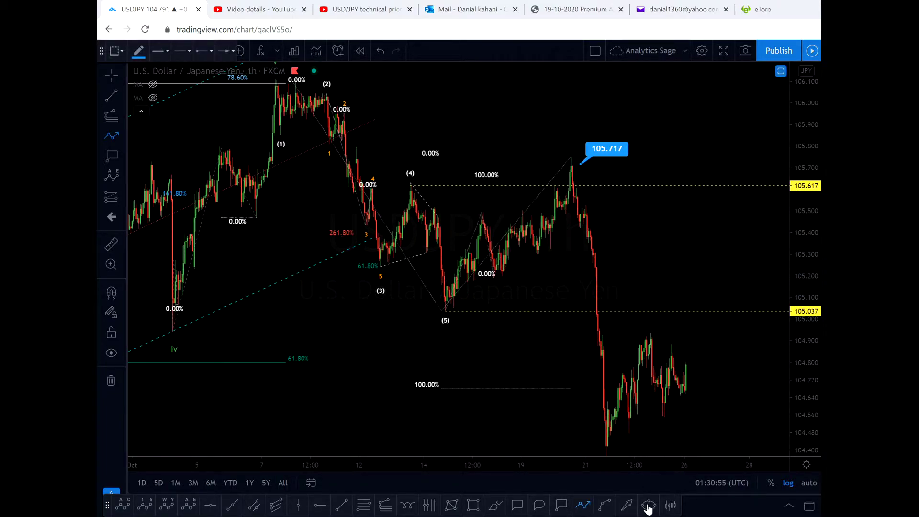
left_click(605, 505)
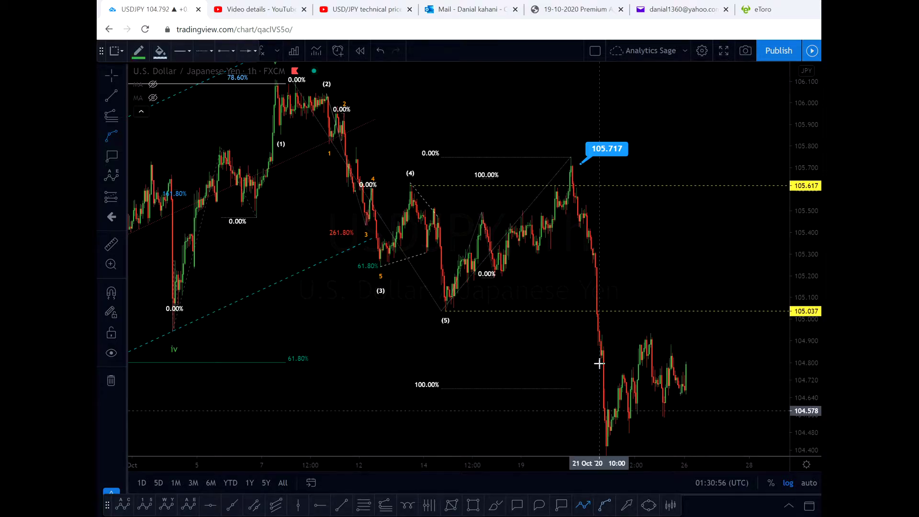
left_click(597, 297)
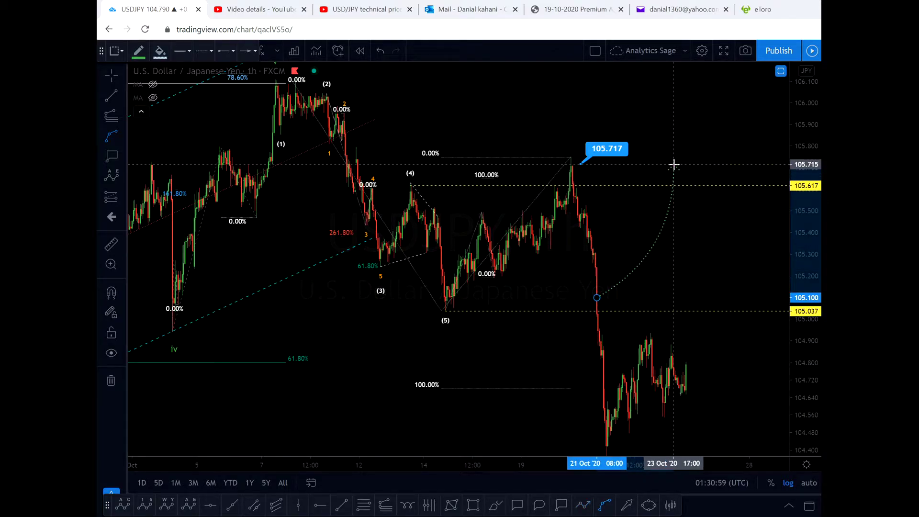
key("Escape")
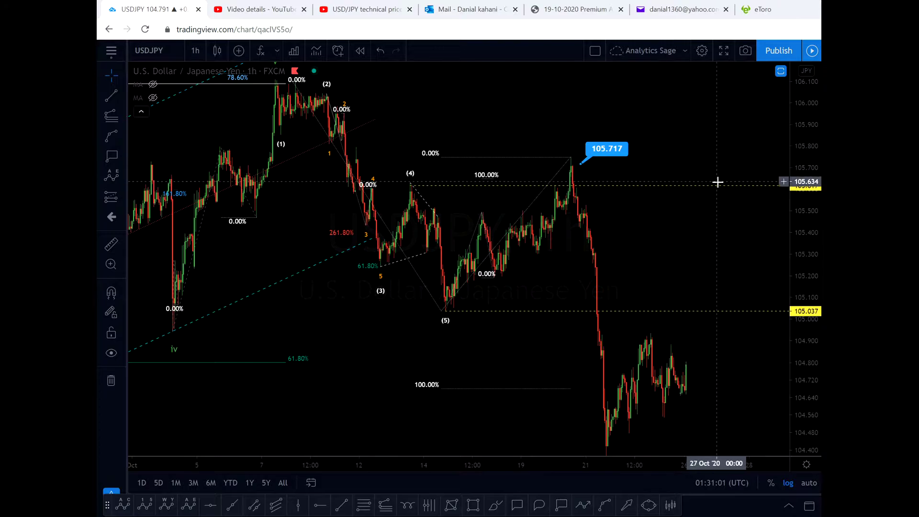
- Review the wave count on the 1-hour chart and set the chart interval to 8 hours
scroll(761, 148, "down", 3)
left_click_drag(807, 125, 797, 204)
scroll(678, 233, "up", 3)
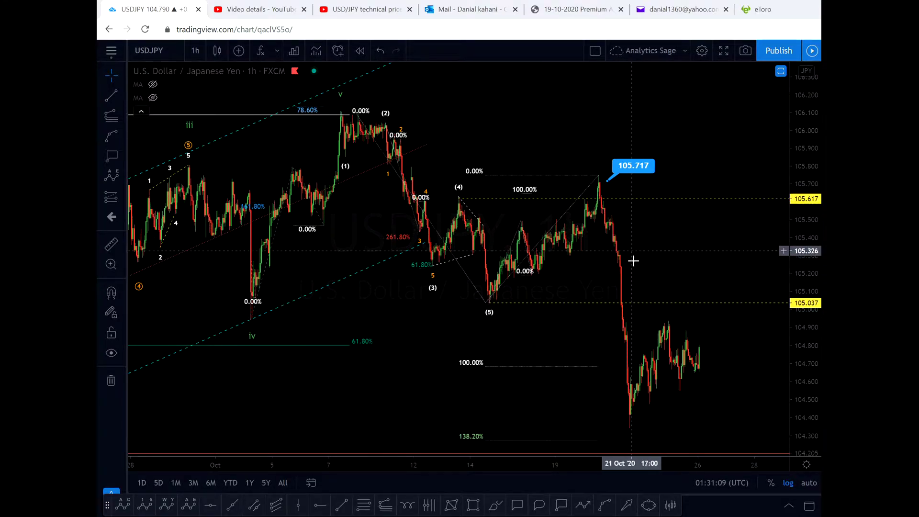
scroll(634, 294, "down", 3)
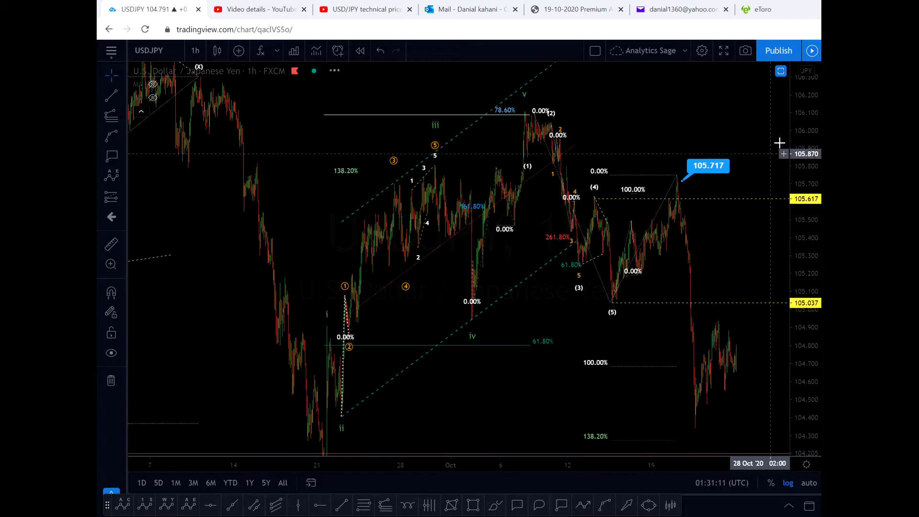
left_click(198, 54)
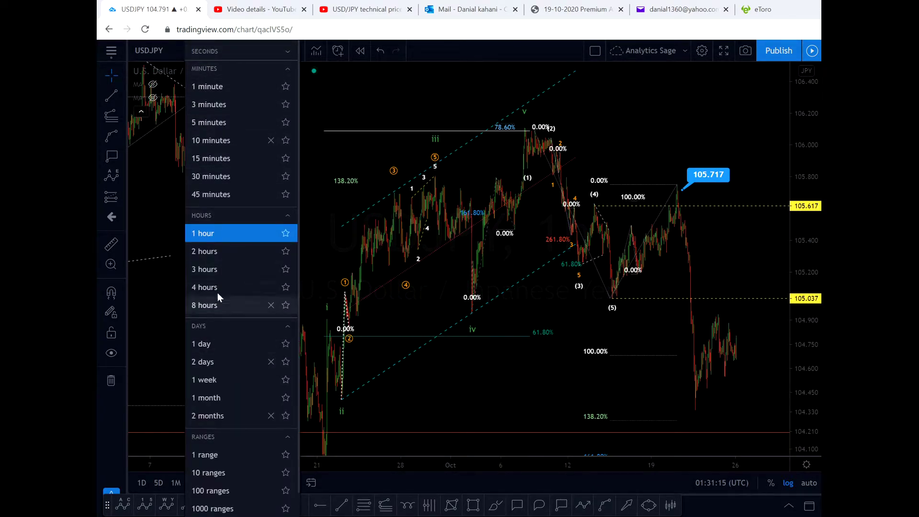
left_click(212, 305)
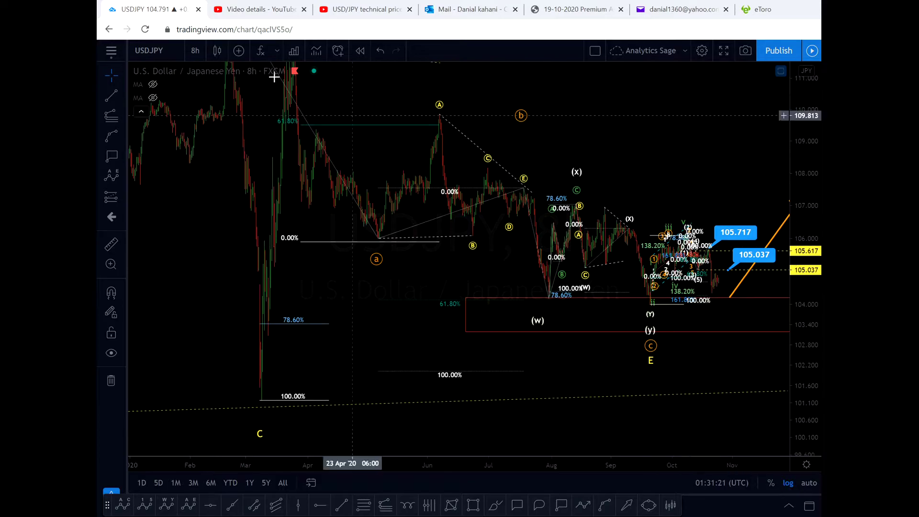
- Set the chart interval to 2 days and examine the whole A-B-C-D-E triangle since the wave 5 peak
left_click(197, 57)
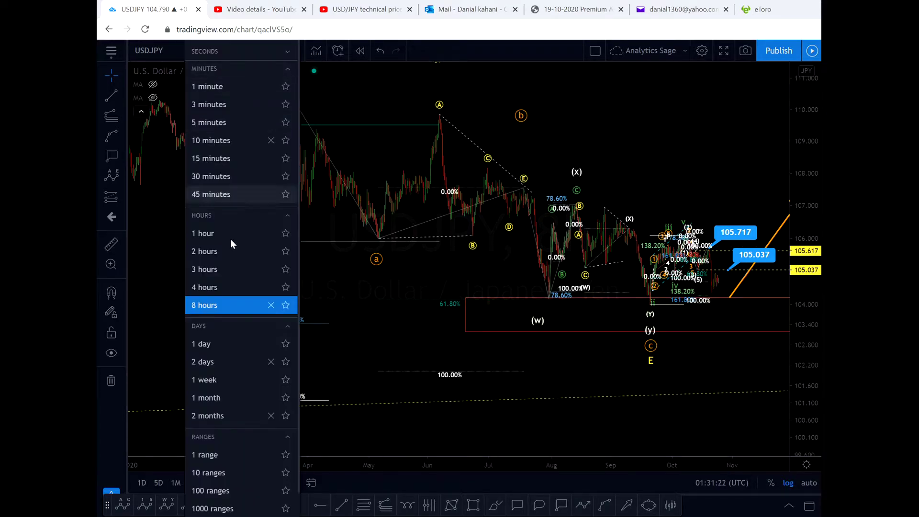
left_click(203, 362)
scroll(652, 195, "down", 1)
left_click_drag(800, 96, 783, 380)
left_click_drag(802, 162, 800, 231)
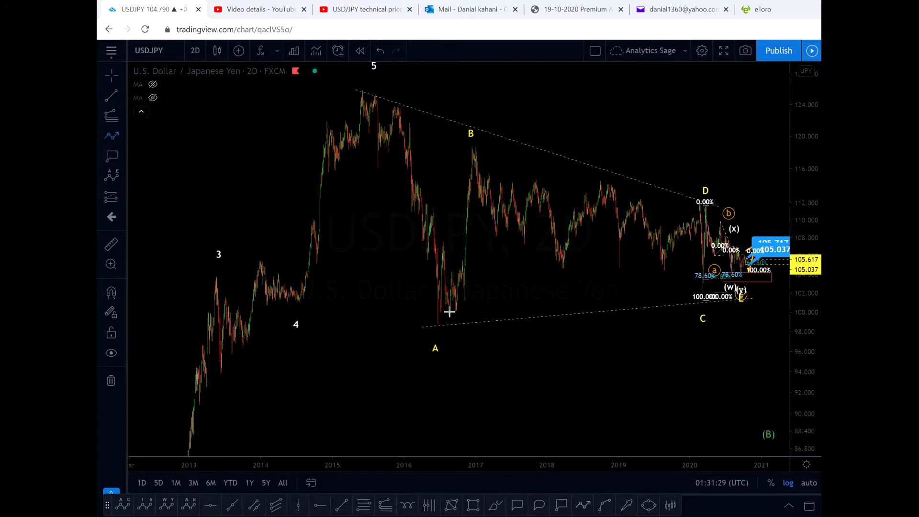
- Trace a path from the wave 5 peak through A, B, C and D toward E, and discard the drawing
left_click(362, 101)
left_click(433, 318)
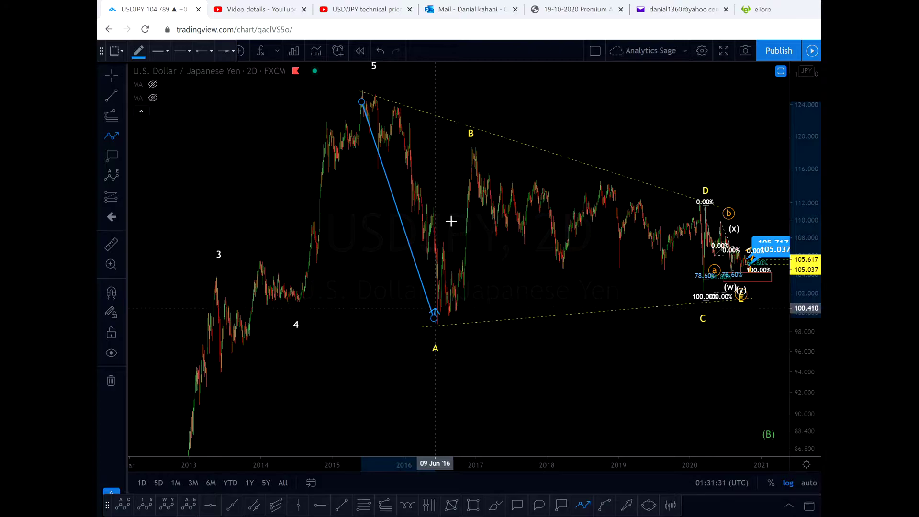
left_click(469, 150)
left_click(678, 306)
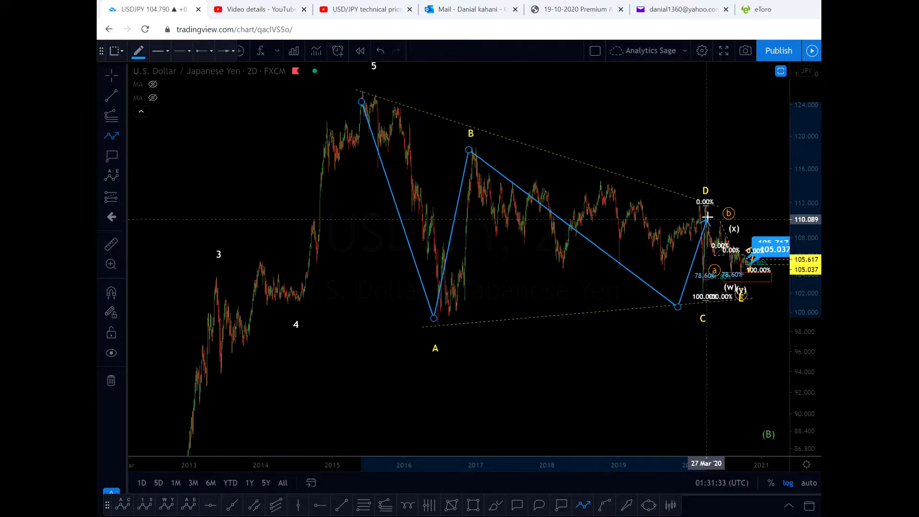
left_click(707, 216)
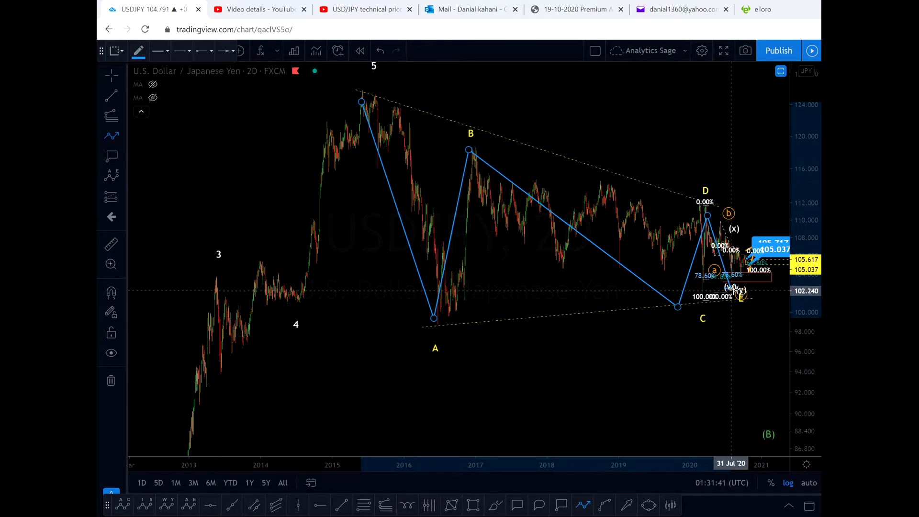
key("Escape")
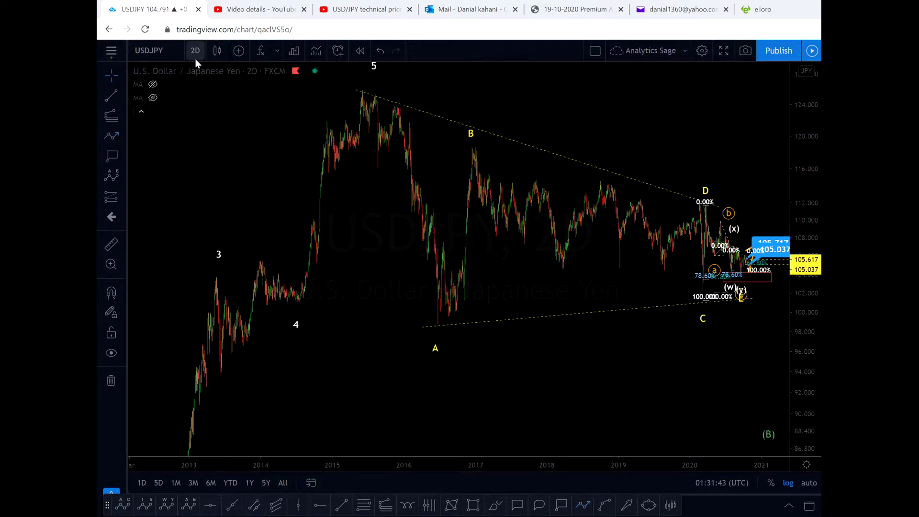
- Set the chart interval back to 8 hours to examine the waves from D to E
left_click(196, 57)
left_click(218, 306)
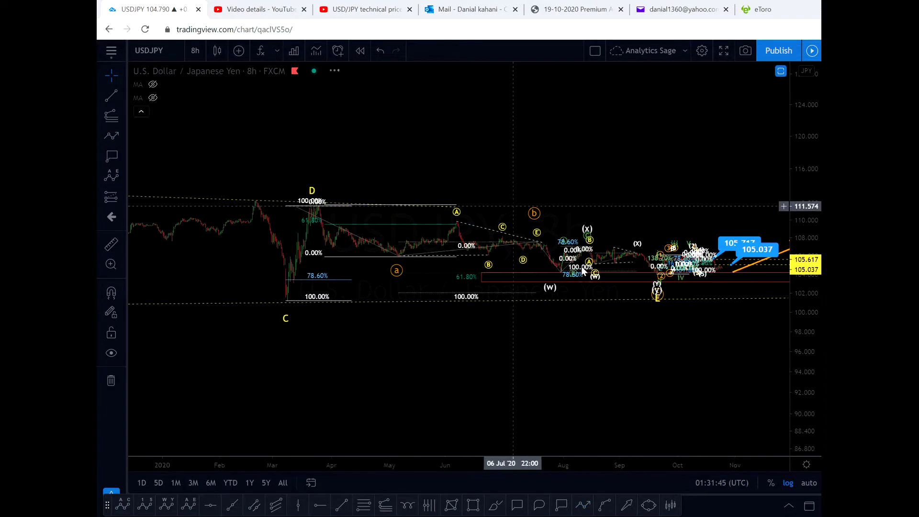
left_click_drag(798, 397, 780, 117)
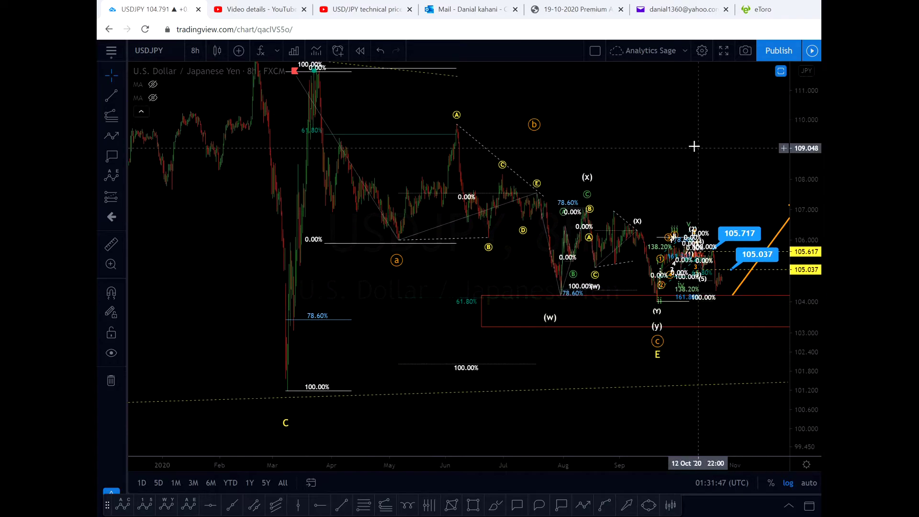
left_click_drag(696, 144, 619, 164)
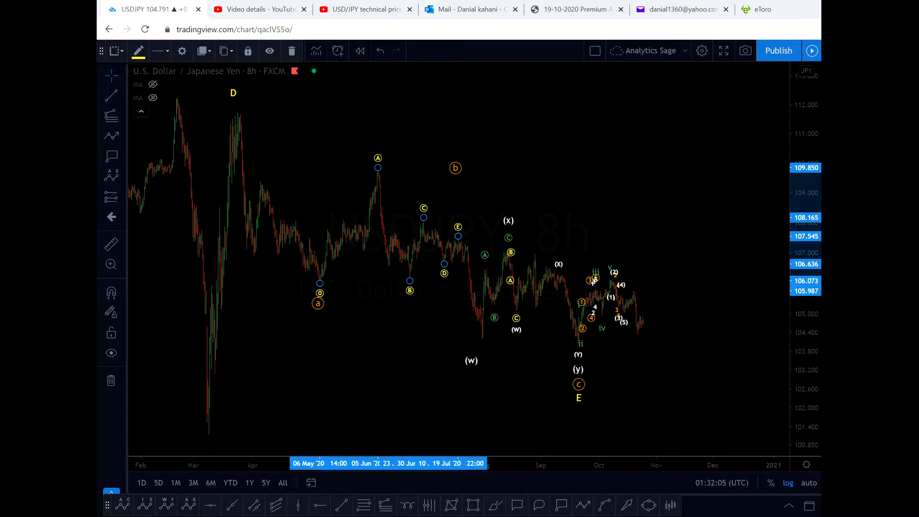
scroll(626, 168, "down", 4)
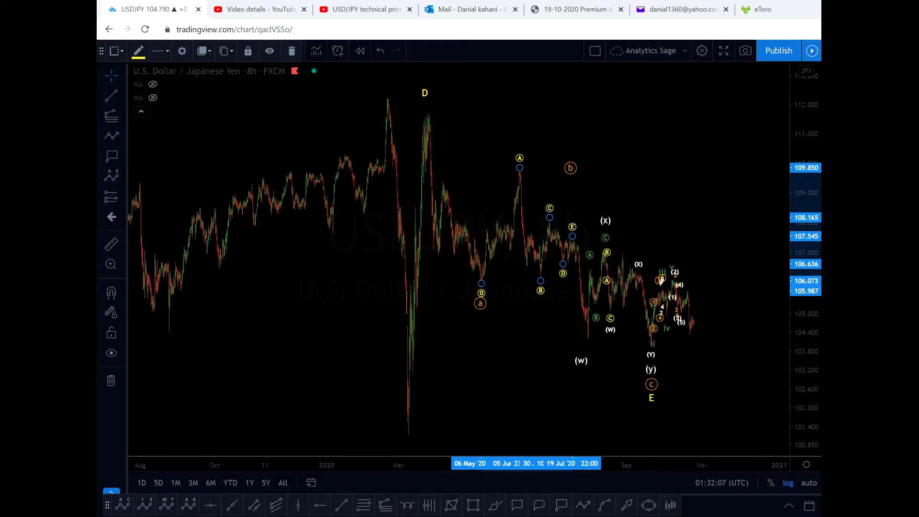
left_click_drag(808, 120, 808, 161)
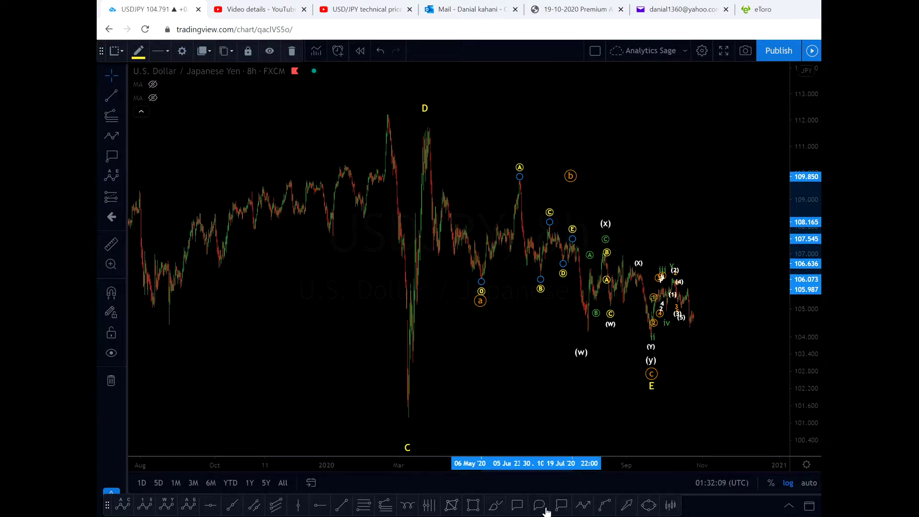
- Draw a rectangle around the price action from D to E, adjust its lower corner to about 103.034, and discard it
left_click(474, 505)
left_click(431, 96)
left_click(709, 372)
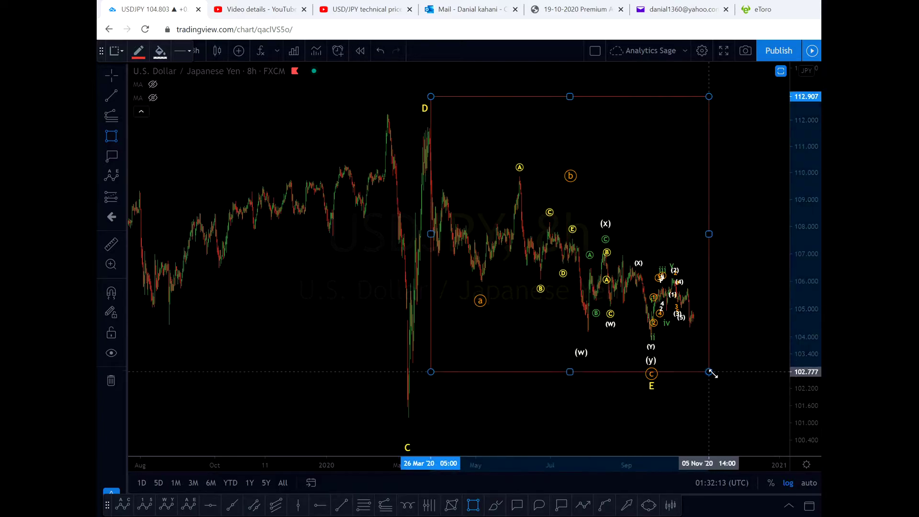
left_click_drag(710, 372, 715, 379)
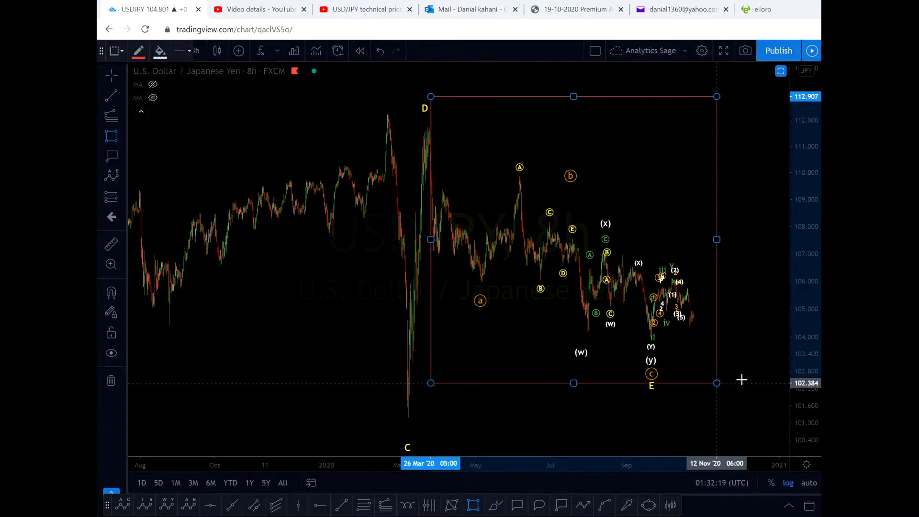
mouse_move(715, 378)
left_mouse_down()
mouse_move(685, 330)
mouse_move(687, 350)
mouse_move(702, 349)
mouse_move(704, 364)
left_mouse_up()
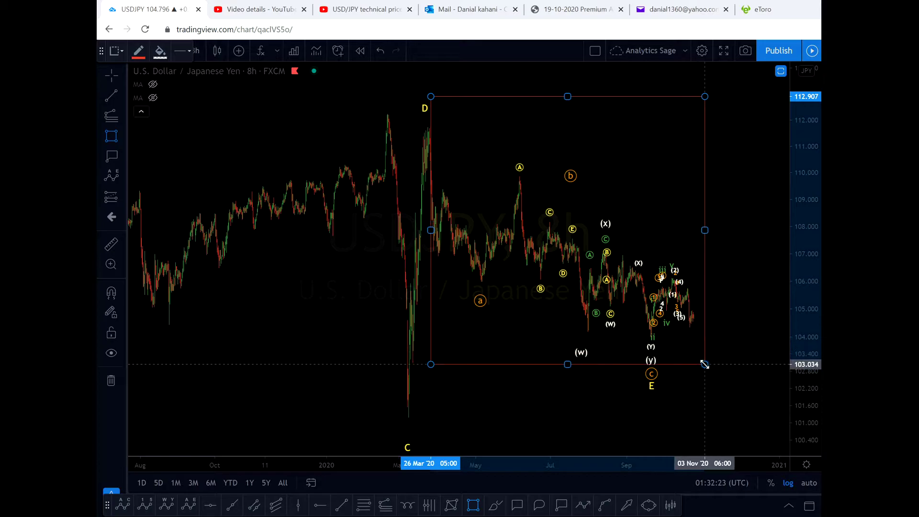
key("Escape")
- Trace a path from D down to wave a and through triangle waves A, B, C, D and E of wave b
left_click_drag(731, 223, 629, 213)
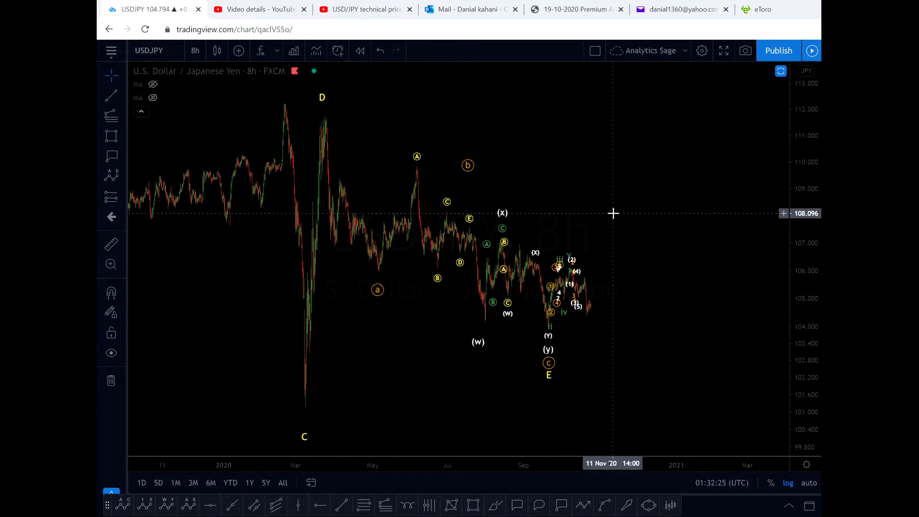
scroll(613, 213, "up", 3)
left_click_drag(564, 178, 654, 236)
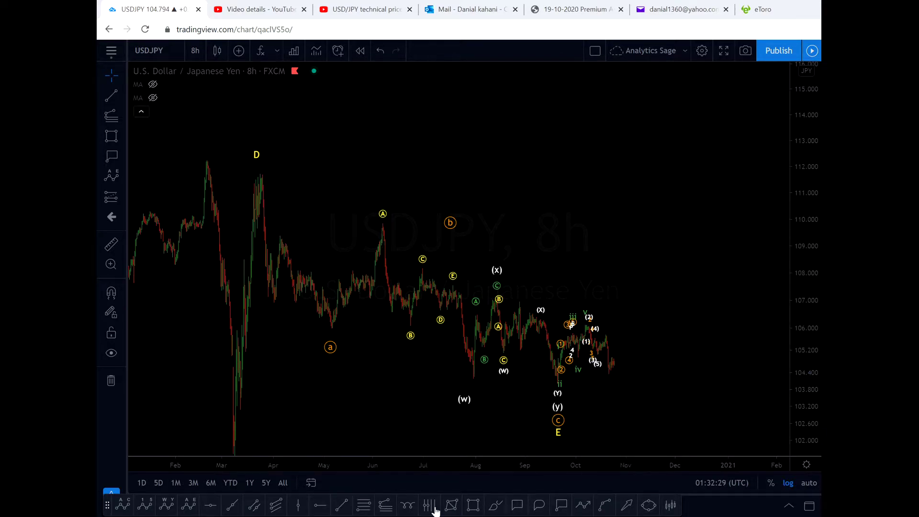
left_click(584, 509)
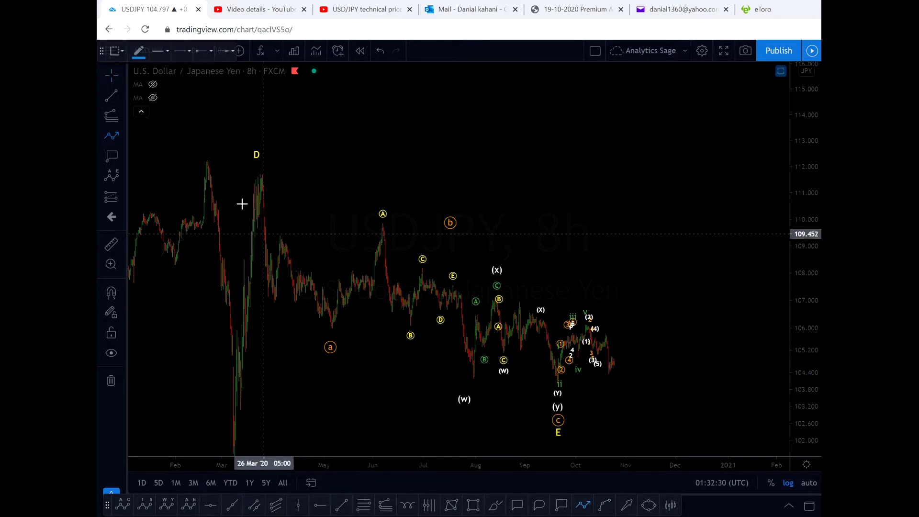
left_click(262, 171)
left_click(332, 332)
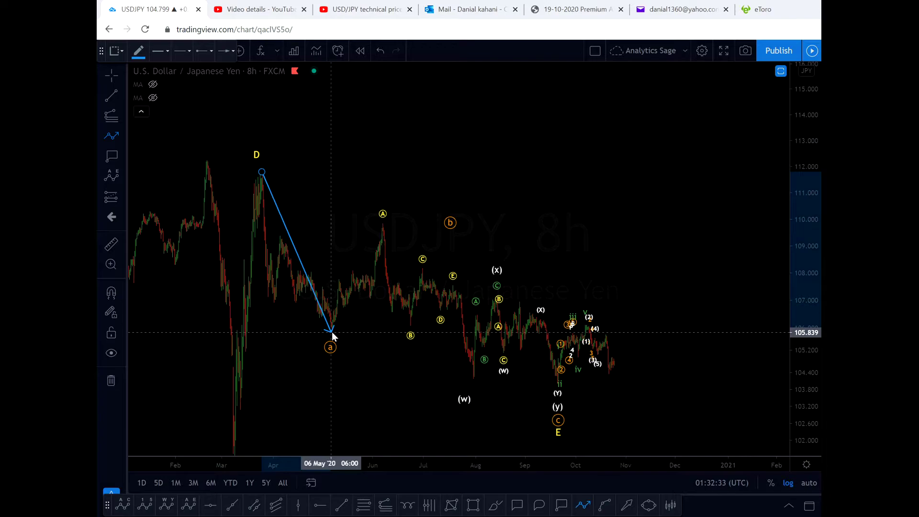
left_click(384, 228)
left_click(409, 322)
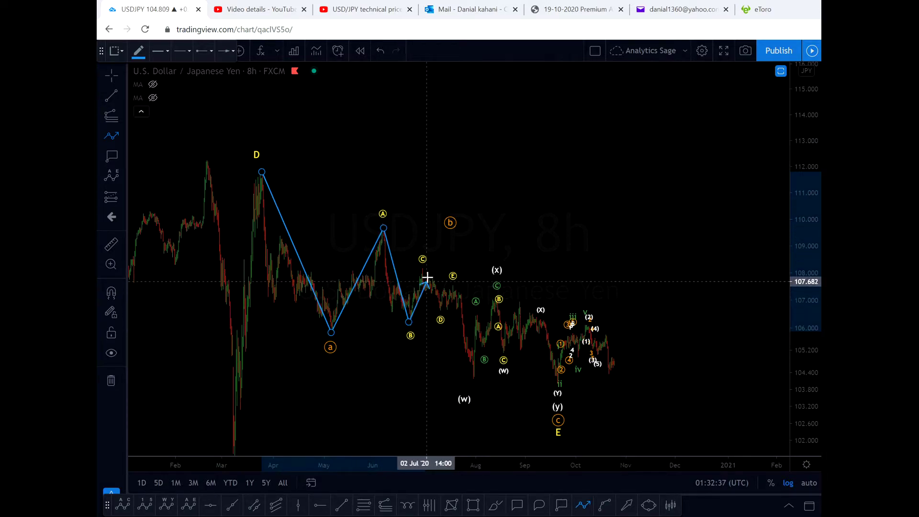
left_click(426, 272)
left_click(436, 311)
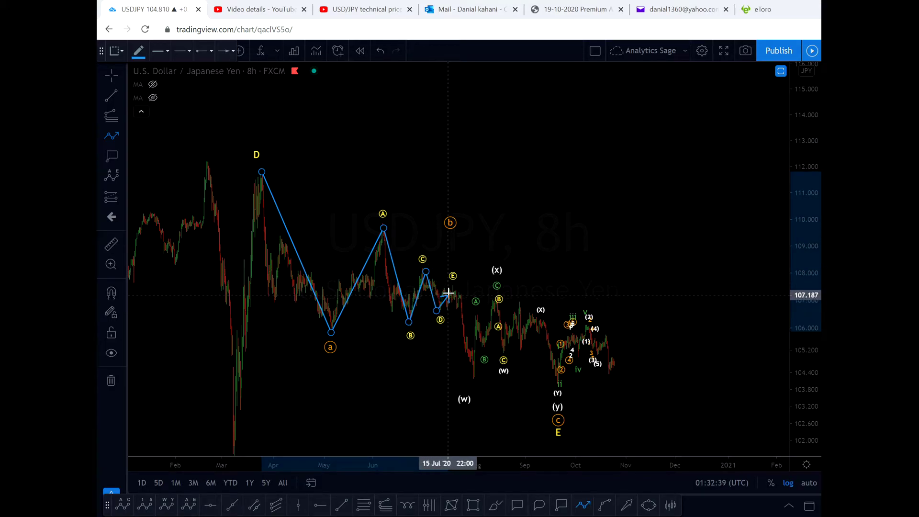
left_click(449, 294)
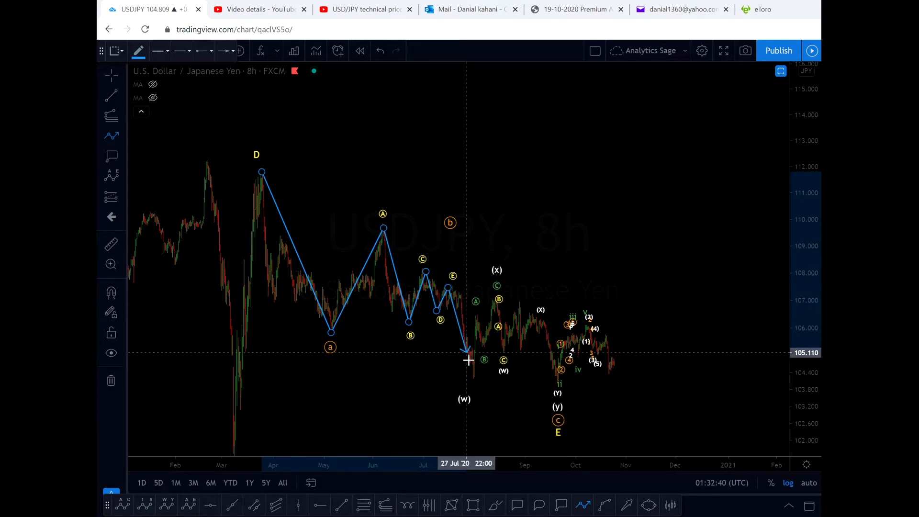
- Extend the path through (w), (x), (W) and the zigzag to (X) toward (Y), and discard the drawing
double_click(473, 384)
left_click(495, 299)
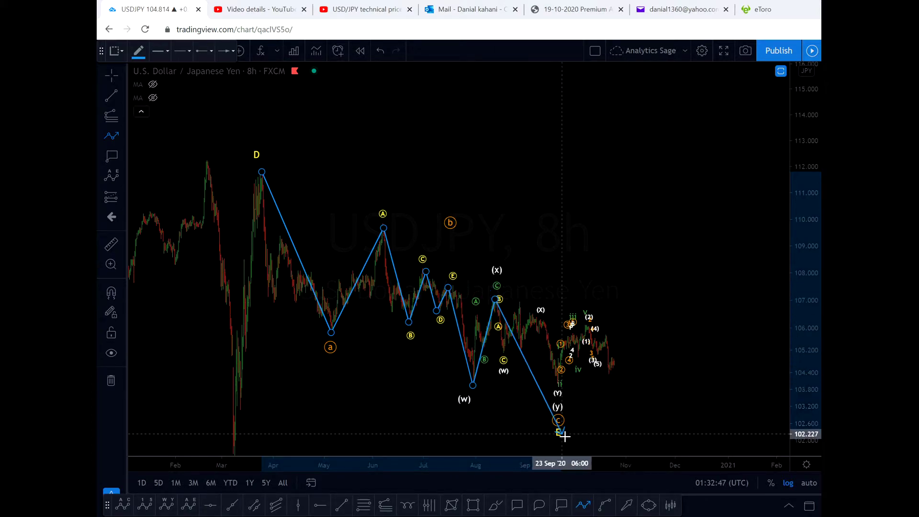
left_click(505, 352)
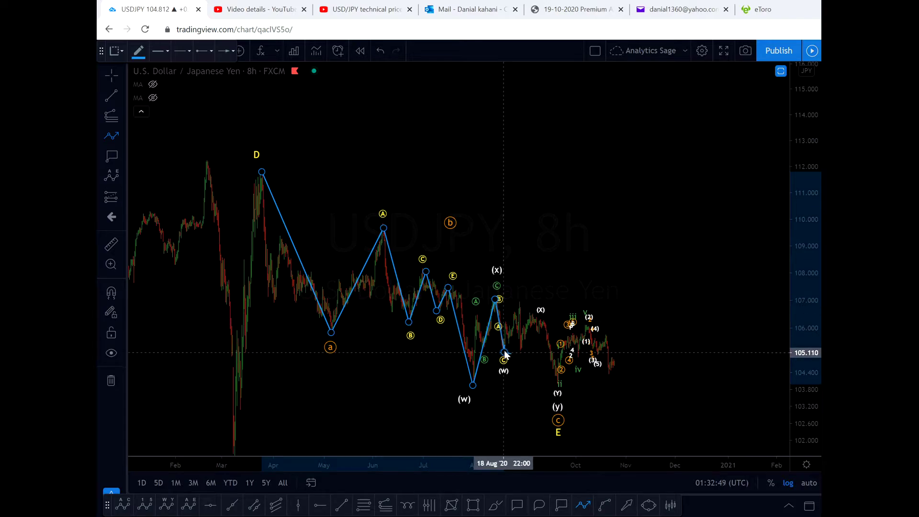
left_click(518, 304)
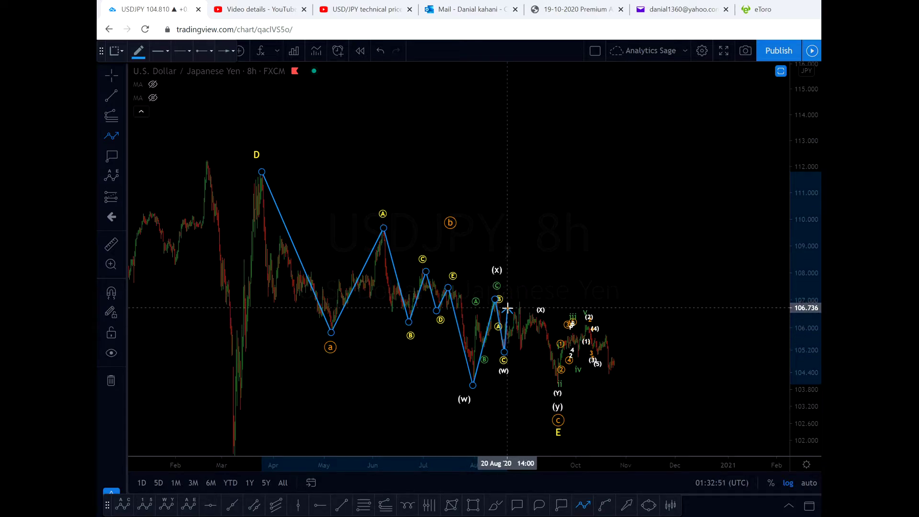
left_click(515, 351)
left_click(528, 311)
left_click(533, 330)
left_click(541, 324)
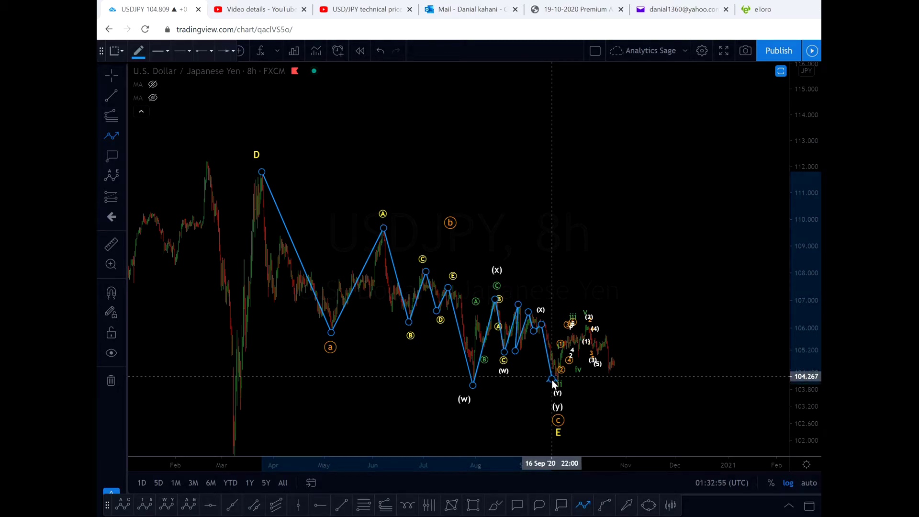
key("Escape")
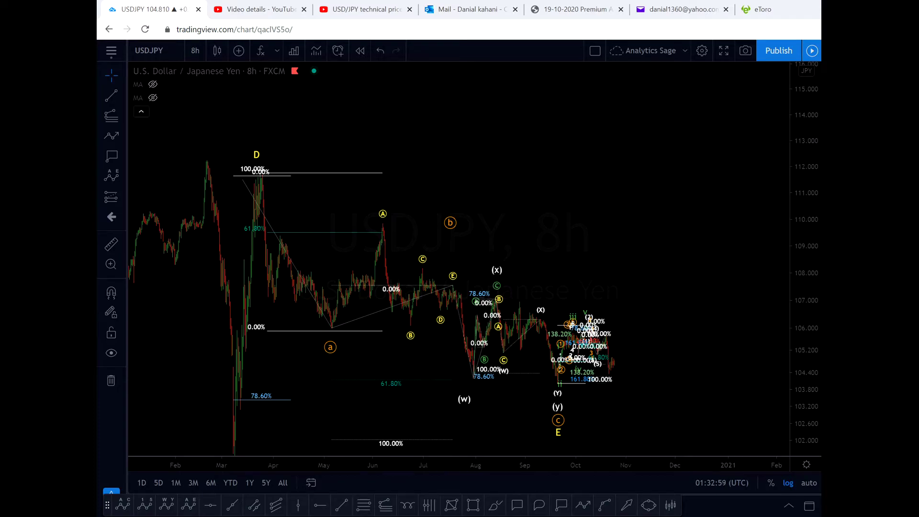
- Examine the Fibonacci levels, trendlines and wave labels between D and the latest price action
scroll(493, 218, "up", 5)
left_click_drag(417, 209, 760, 225)
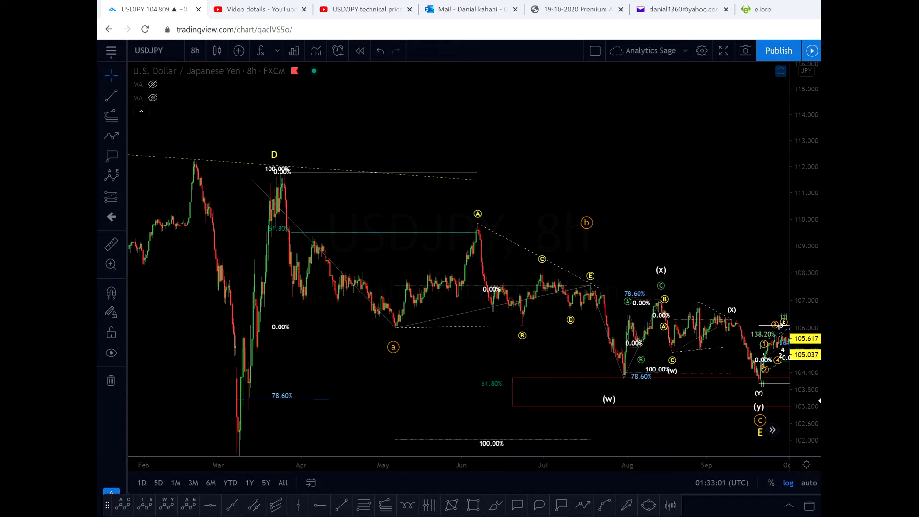
left_click_drag(814, 412, 772, 221)
left_click_drag(720, 263, 610, 107)
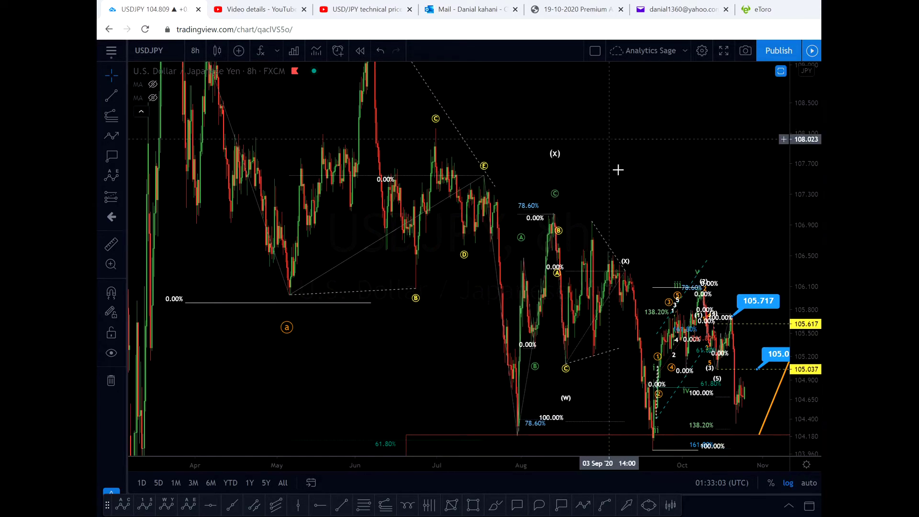
scroll(679, 195, "up", 5)
left_click_drag(640, 187, 685, 178)
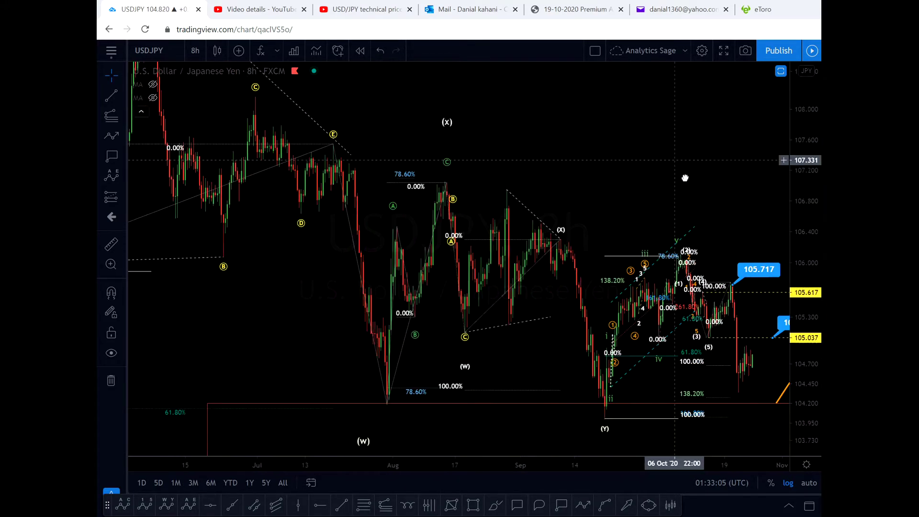
left_click_drag(800, 137, 796, 211)
scroll(696, 258, "down", 5)
left_click_drag(611, 130, 673, 237)
left_click_drag(818, 177, 814, 306)
- Trace a path from D down to wave a, up to A and through a contracting zigzag to E, and discard it
left_click(583, 506)
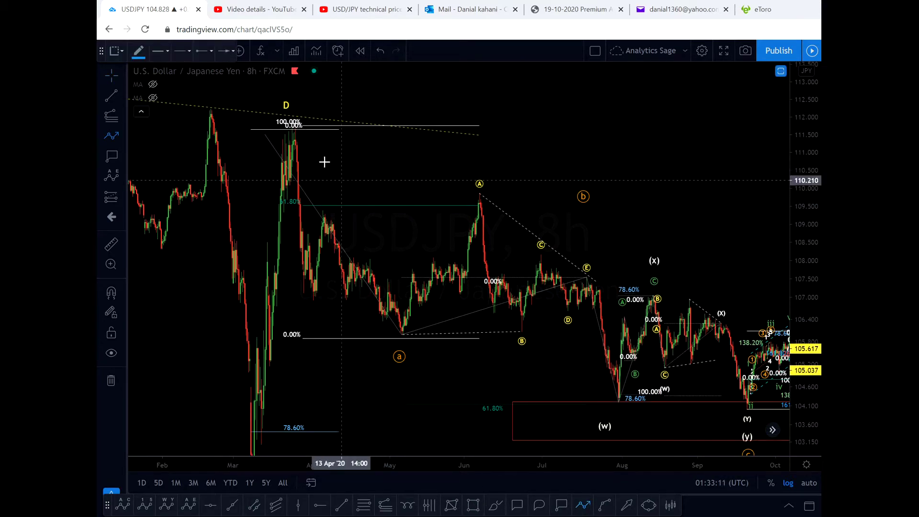
left_click(296, 124)
left_click(402, 350)
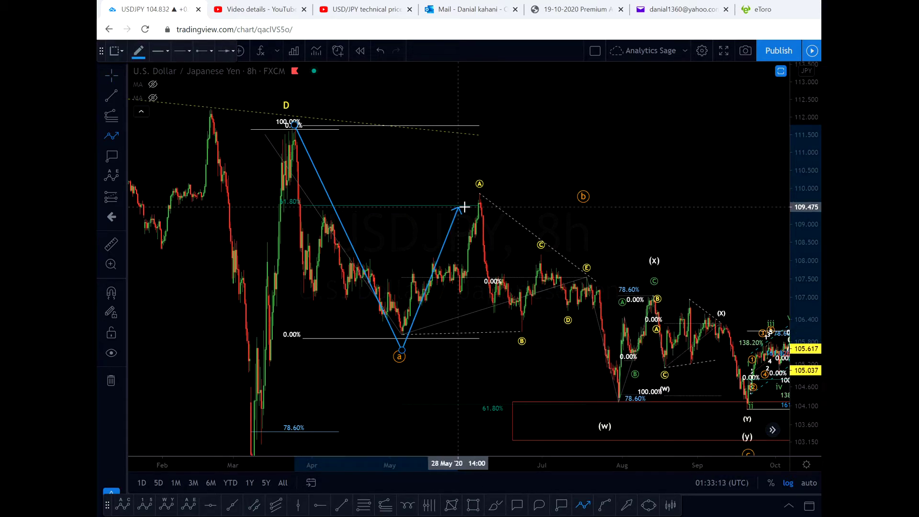
left_click(480, 197)
left_click(504, 305)
left_click(527, 280)
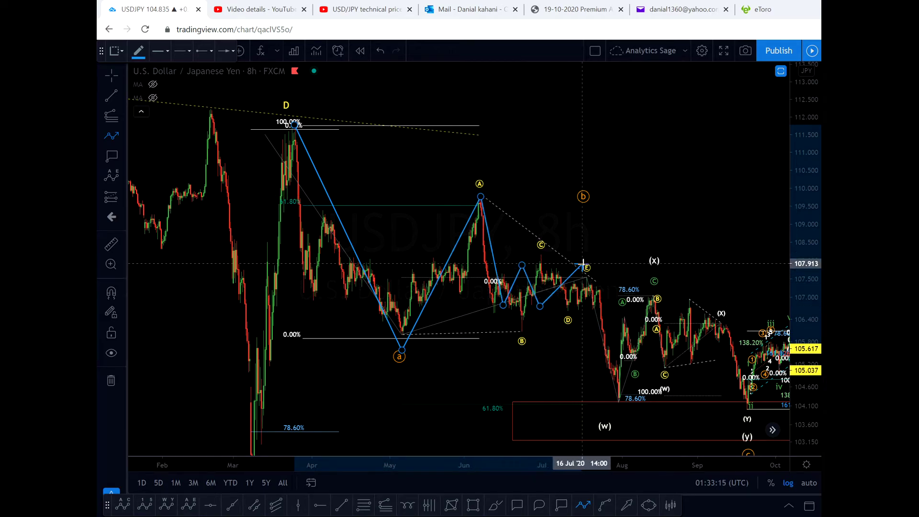
left_click(540, 305)
left_click(583, 263)
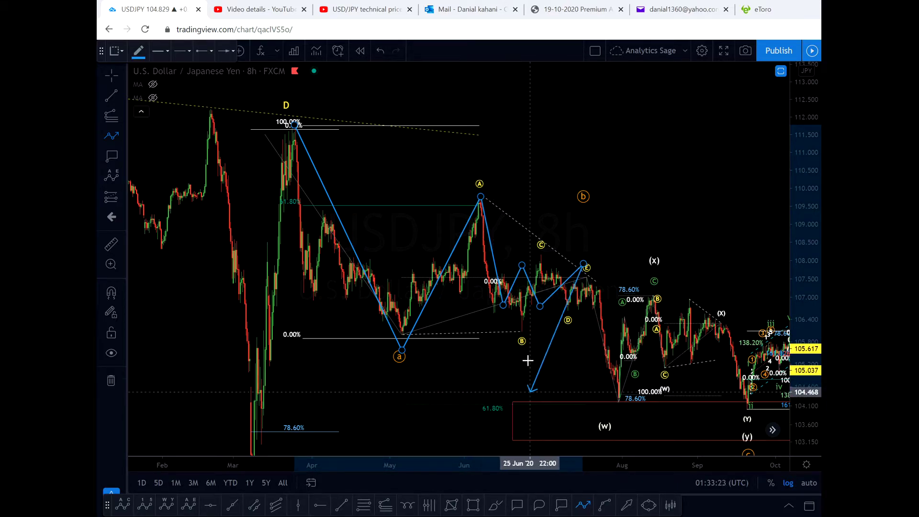
key("Escape")
- Trace a path from near triangle point E down to (w), up to (x) and toward (Y), and discard it
left_click_drag(483, 380, 344, 375)
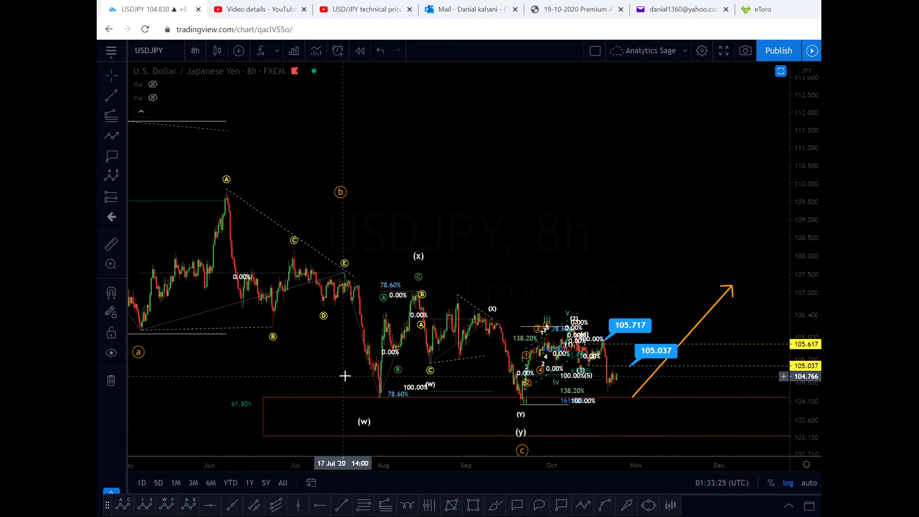
left_click_drag(528, 275, 630, 91)
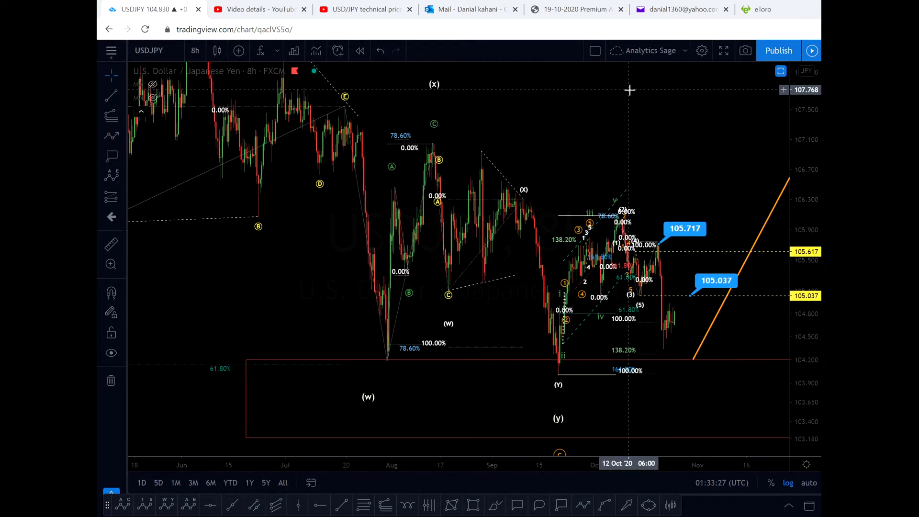
left_click_drag(809, 155, 804, 245)
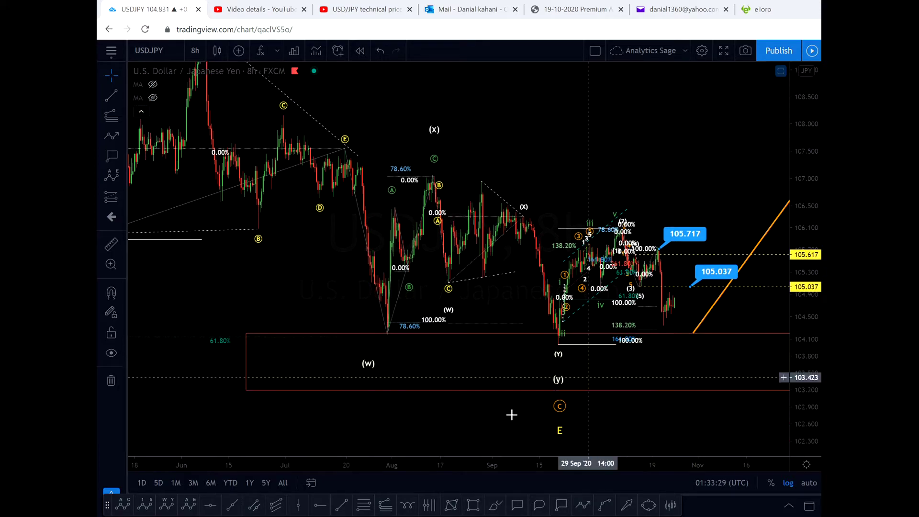
left_click(584, 505)
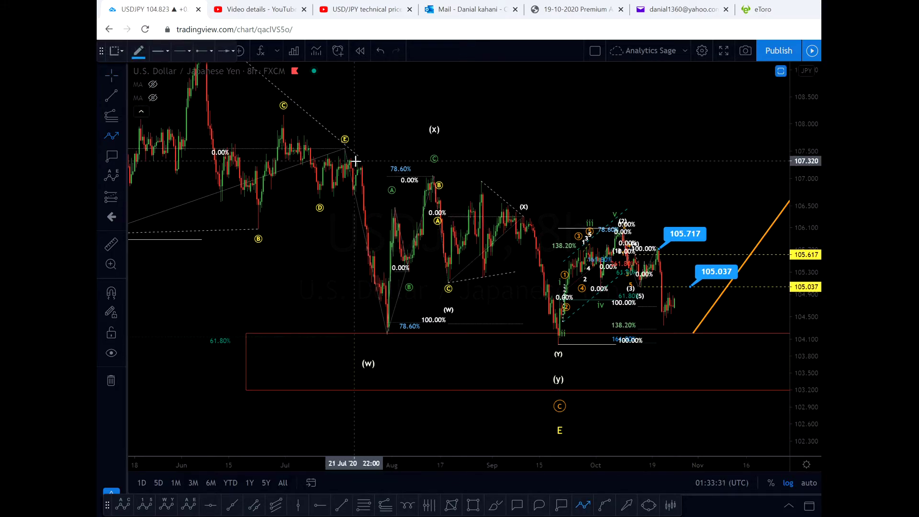
left_click(354, 161)
left_click(380, 322)
left_click(435, 174)
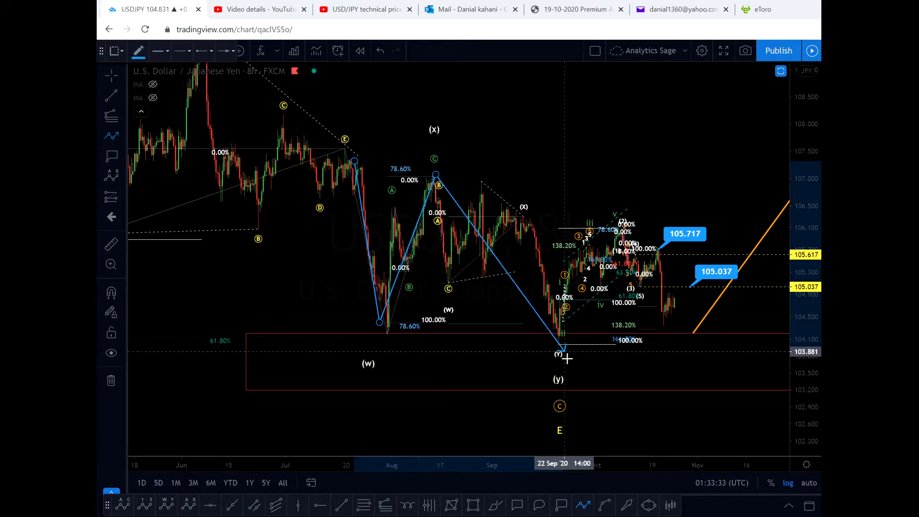
key("Escape")
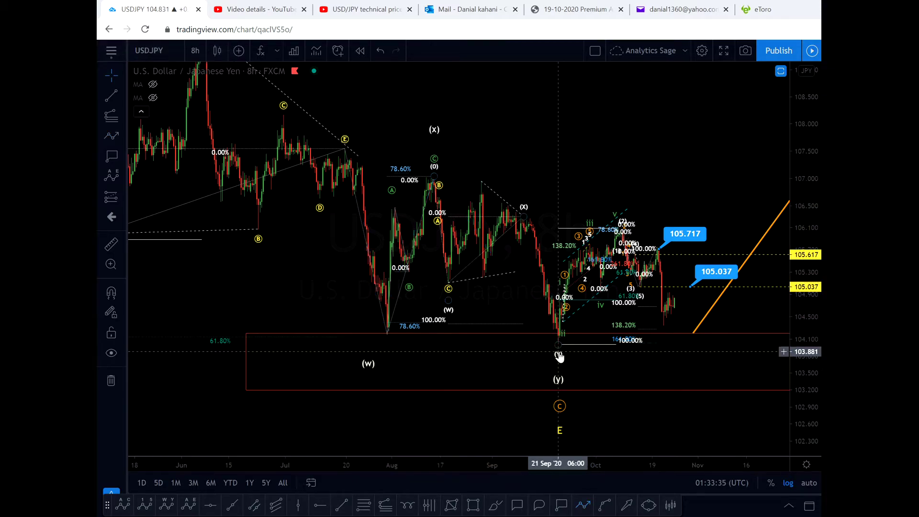
- Draw a rectangle around the five-wave rise from (Y) to wave v, from about 103.990 to 106.537, and discard it
scroll(558, 351, "up", 5)
left_click_drag(813, 435, 792, 303)
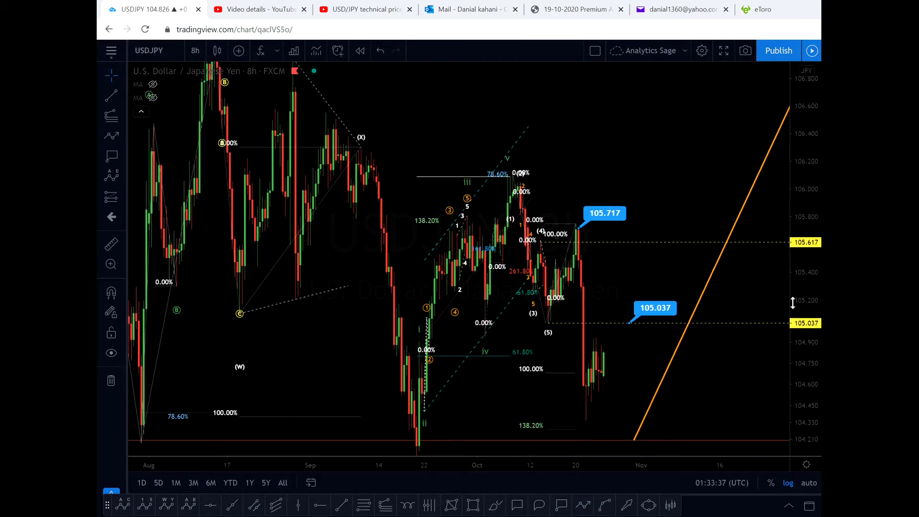
scroll(792, 303, "up", 3)
left_click_drag(419, 139, 696, 115)
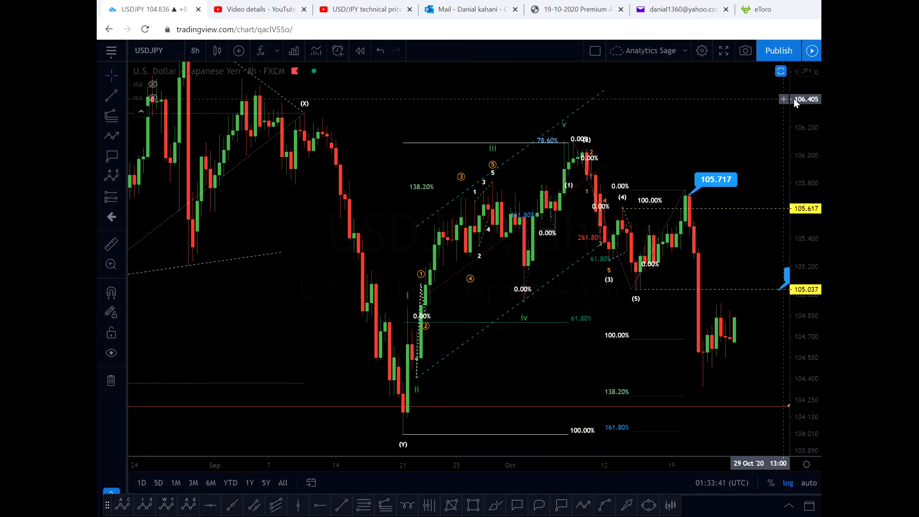
left_click_drag(796, 103, 702, 218)
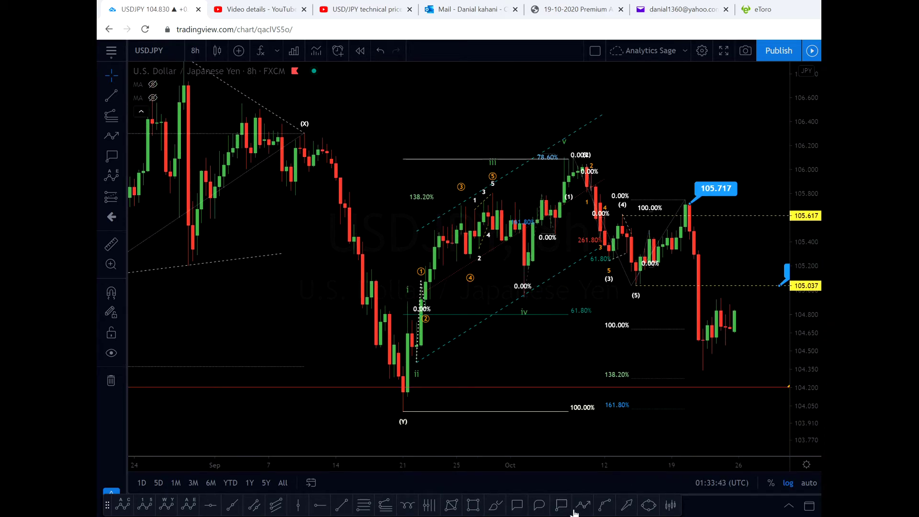
left_click(480, 509)
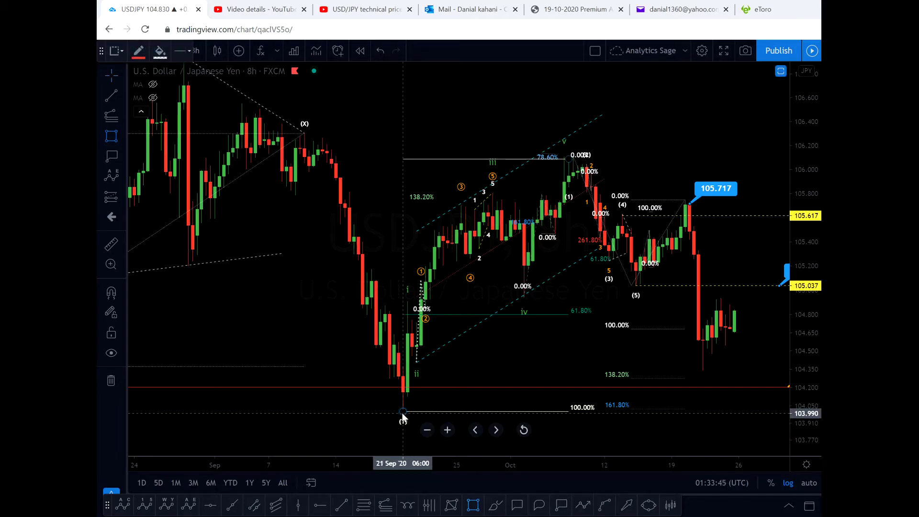
mouse_move(403, 412)
left_mouse_down()
mouse_move(437, 86)
mouse_move(634, 81)
mouse_move(587, 76)
mouse_move(566, 88)
mouse_move(562, 113)
mouse_move(592, 114)
mouse_move(597, 92)
mouse_move(583, 103)
mouse_move(605, 99)
mouse_move(592, 106)
left_mouse_up()
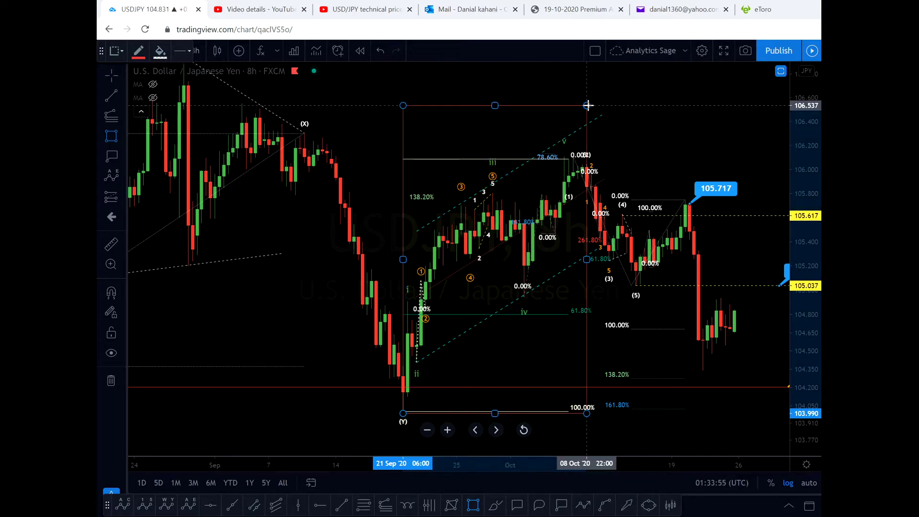
key("Escape")
- Trace a path from the wave (2) high down to (5), up to the 105.717 peak and toward the latest low, and discard it
left_click_drag(621, 127, 456, 129)
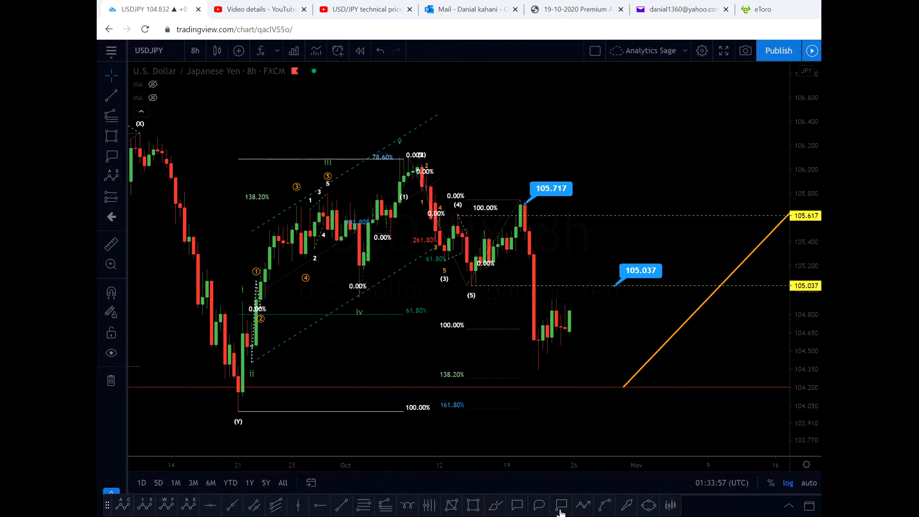
left_click(585, 509)
left_click(432, 154)
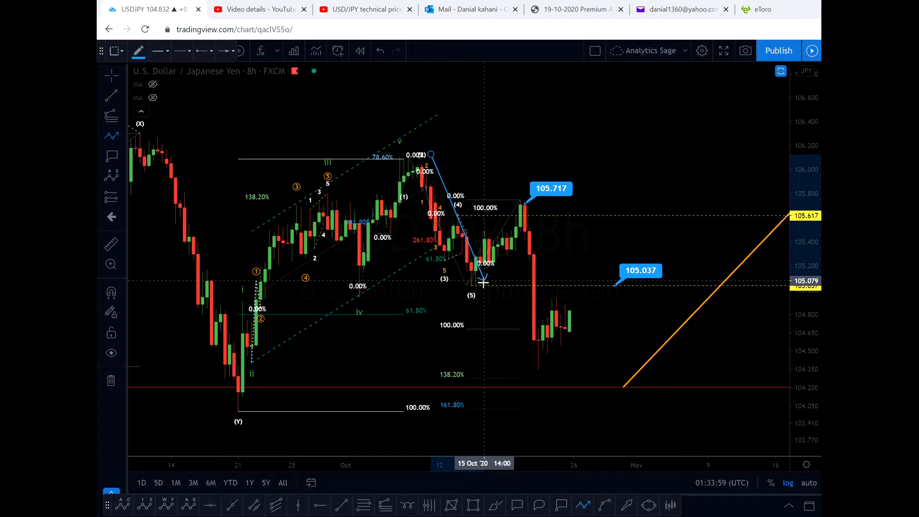
left_click(480, 290)
left_click(521, 198)
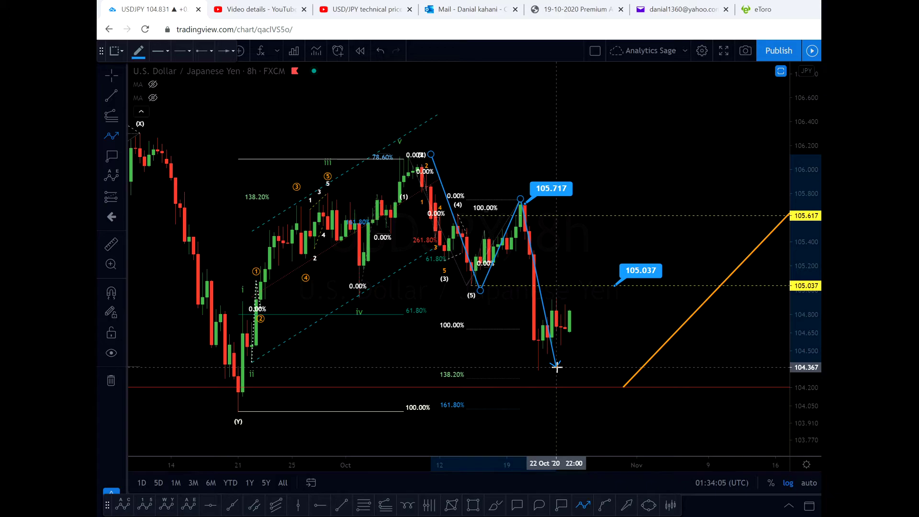
key("Escape")
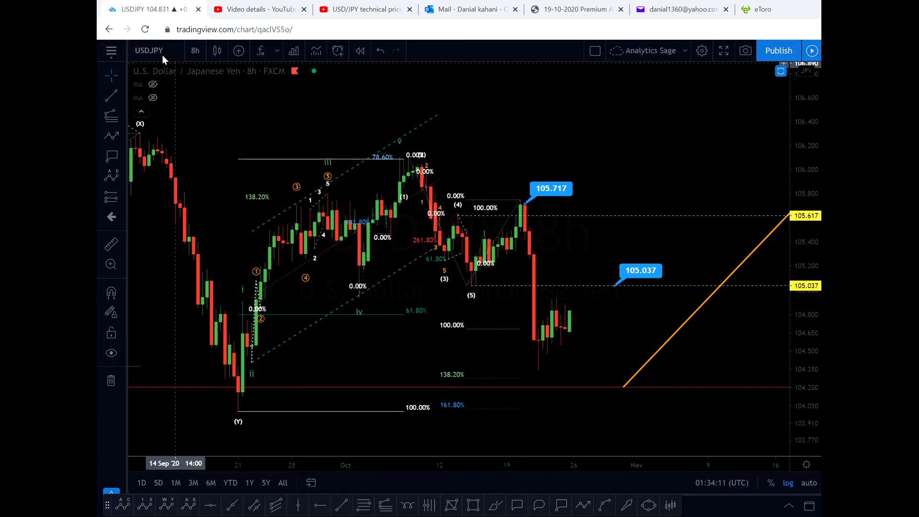
- Set the chart interval to 1 hour
left_click(192, 50)
left_click(215, 231)
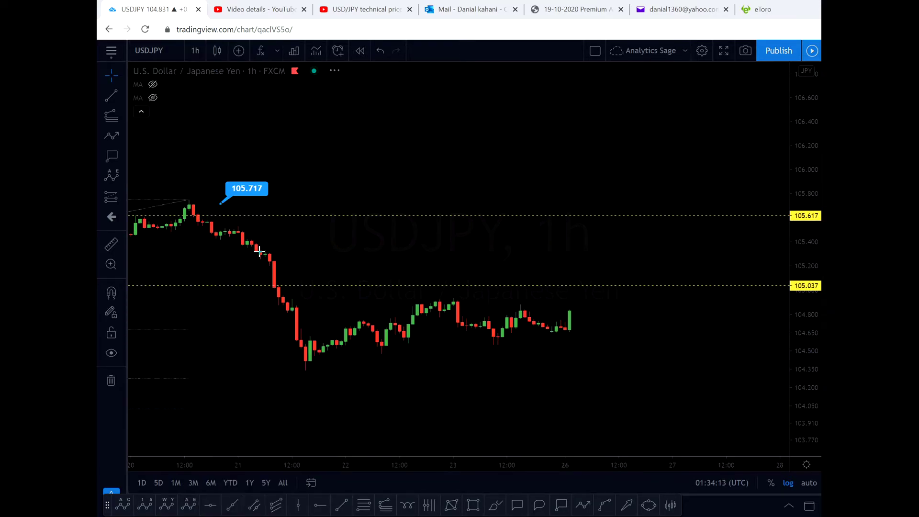
- Draw a rectangle around the consolidation after the sharp drop, from about 104.330 to 105.044, and discard it
scroll(593, 330, "down", 10)
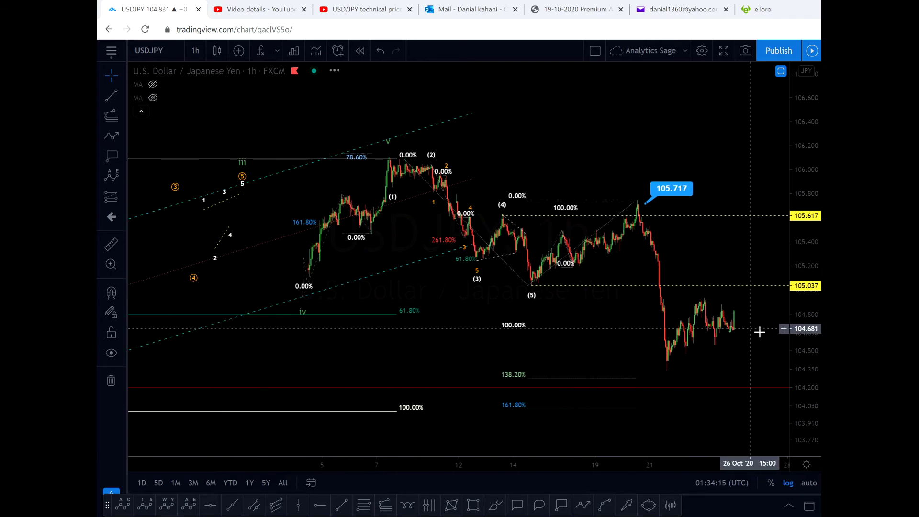
scroll(753, 228, "up", 8)
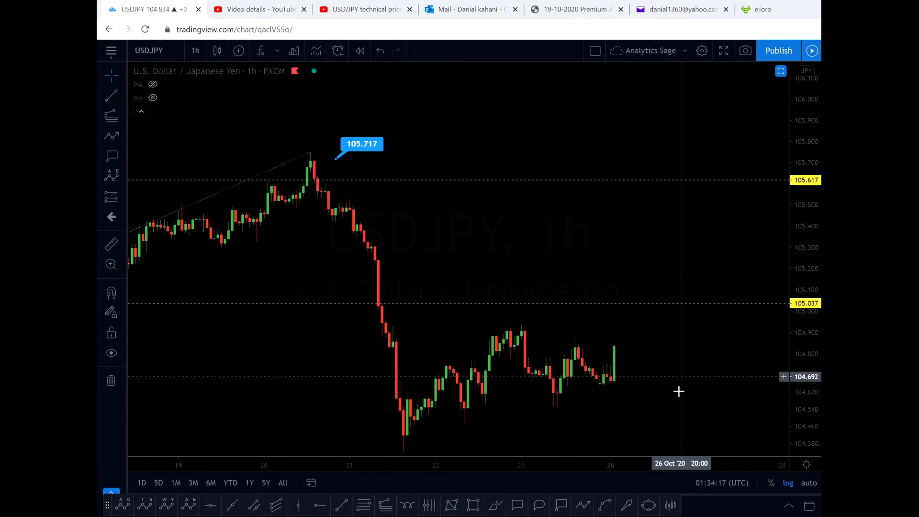
left_click_drag(677, 390, 667, 296)
scroll(755, 322, "down", 3)
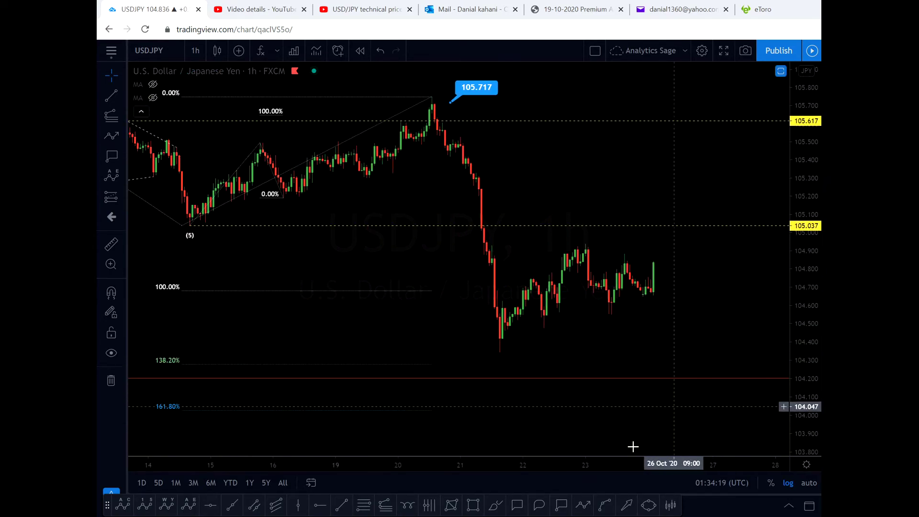
left_click(472, 507)
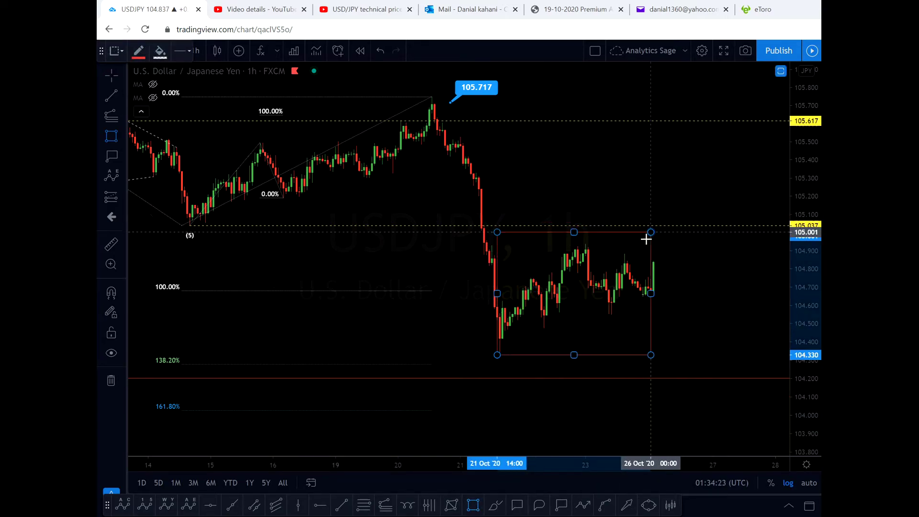
left_click_drag(703, 220, 686, 224)
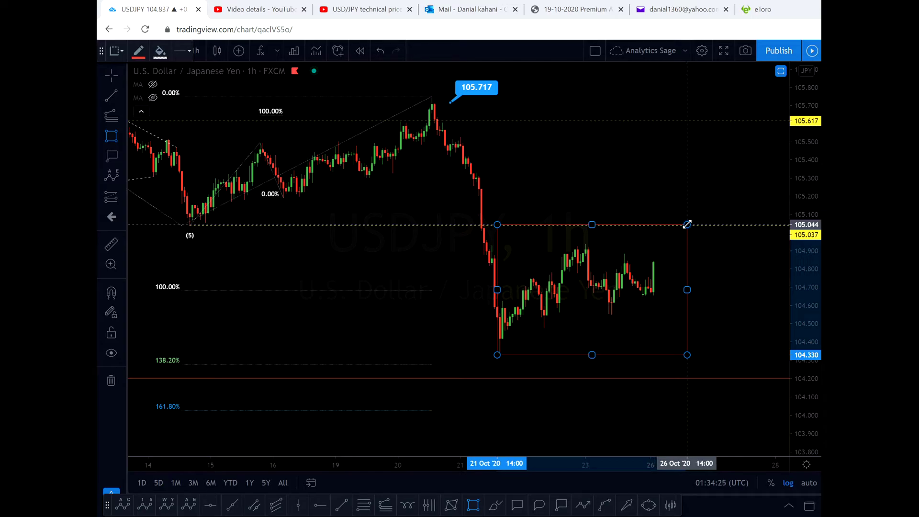
key("Escape")
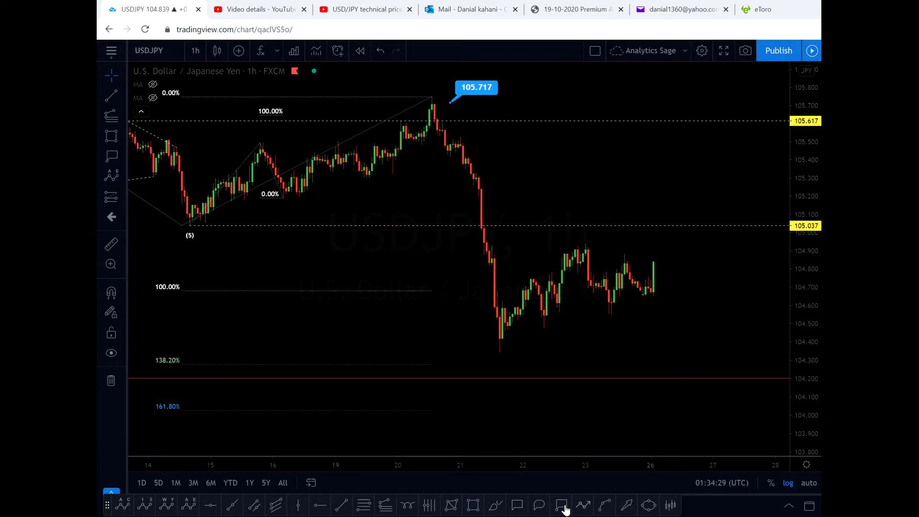
- Place a price label at about 104.986 just above the 23 Oct high
left_click(518, 506)
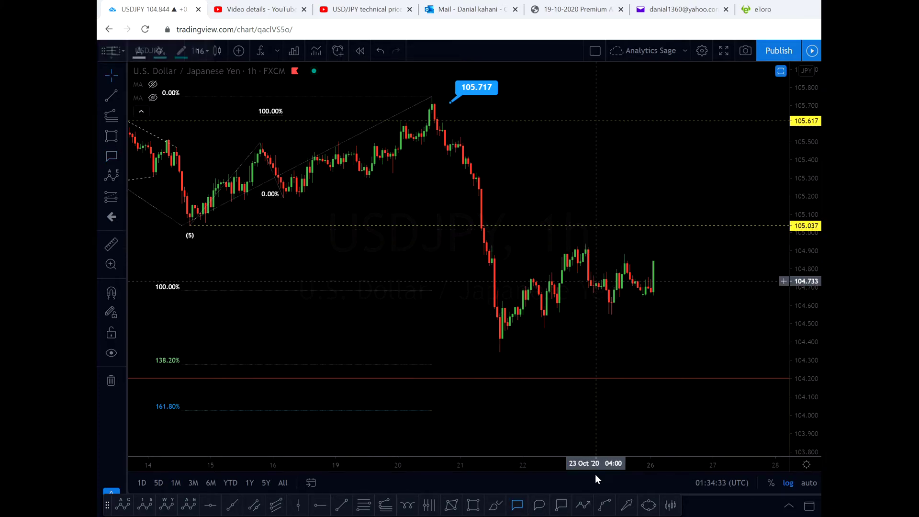
key("Escape")
left_click(586, 235)
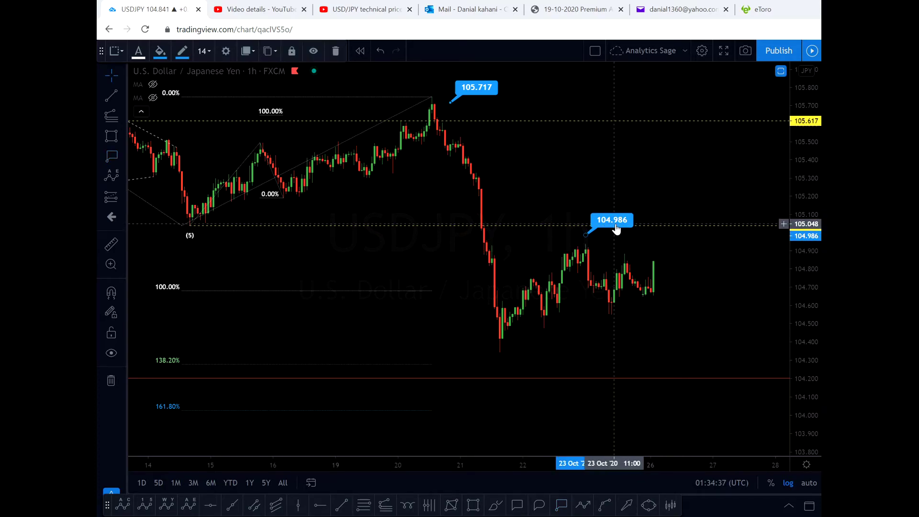
- Trace a path from just below the 105.037 level, above the latest candle, up toward about 105.711, and discard it
left_click(583, 506)
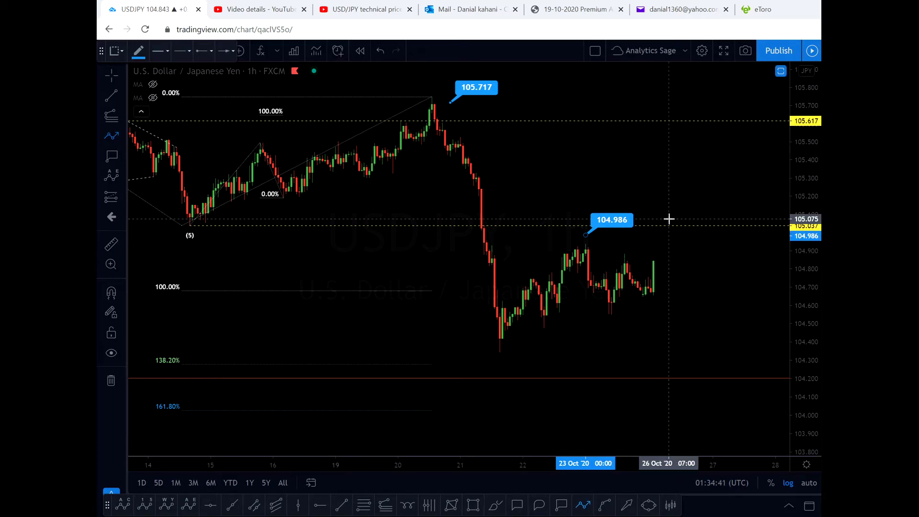
left_click(658, 229)
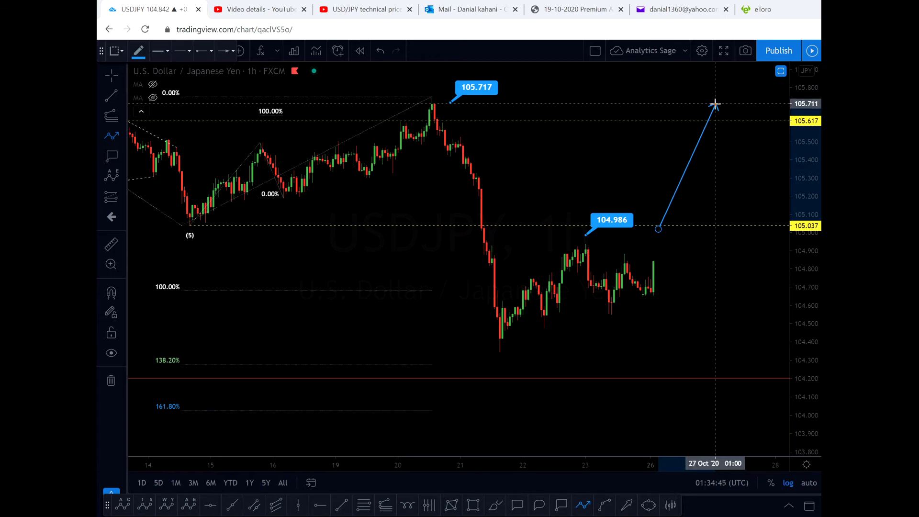
key("Escape")
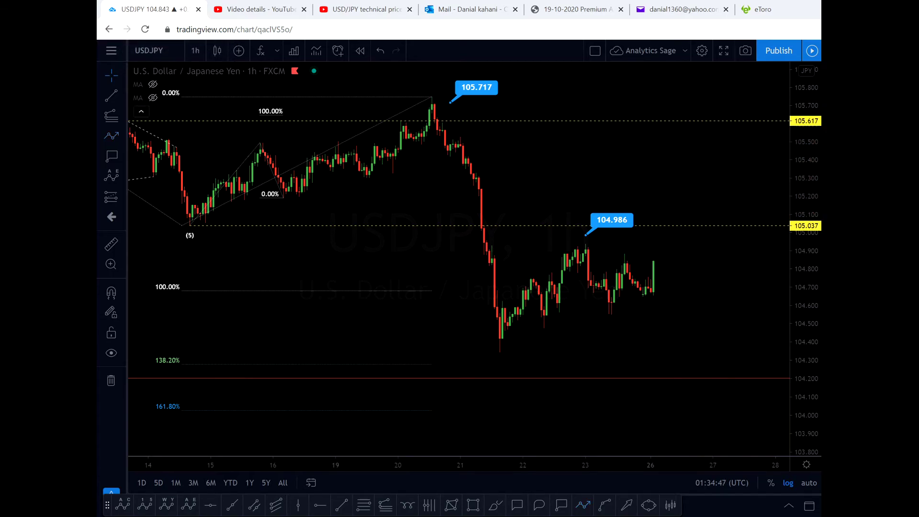
- Draw converging trend lines around the rise into the 104.986 label: highs from 104.748 to 104.955, lows from 104.459 to 104.841
scroll(781, 182, "up", 2)
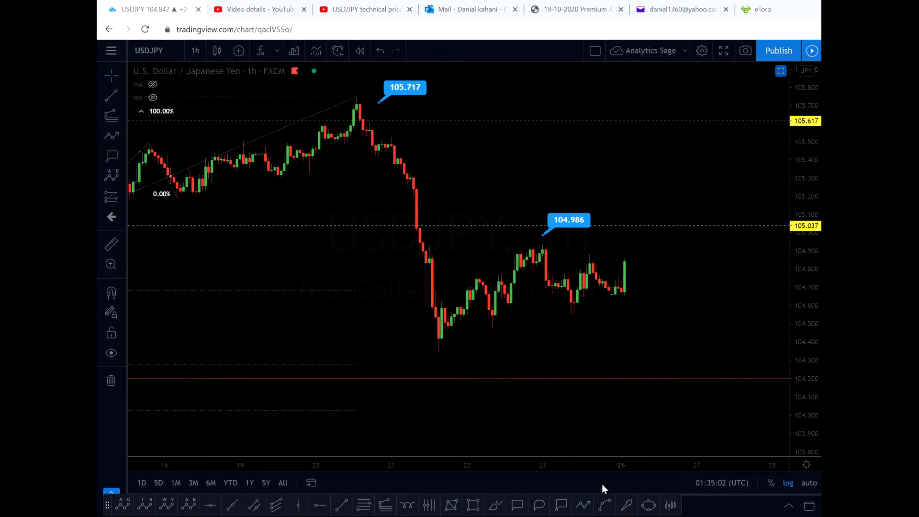
left_click(344, 506)
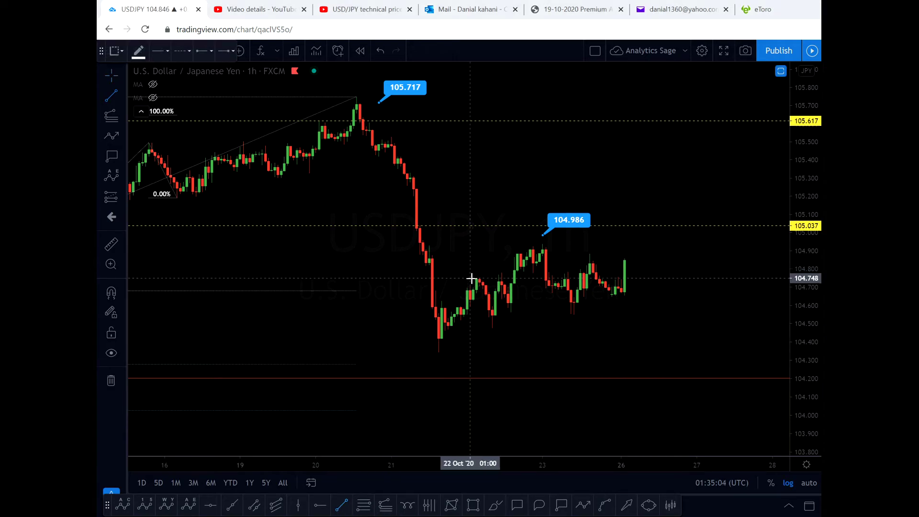
left_click(470, 278)
left_click(542, 239)
double_click(541, 241)
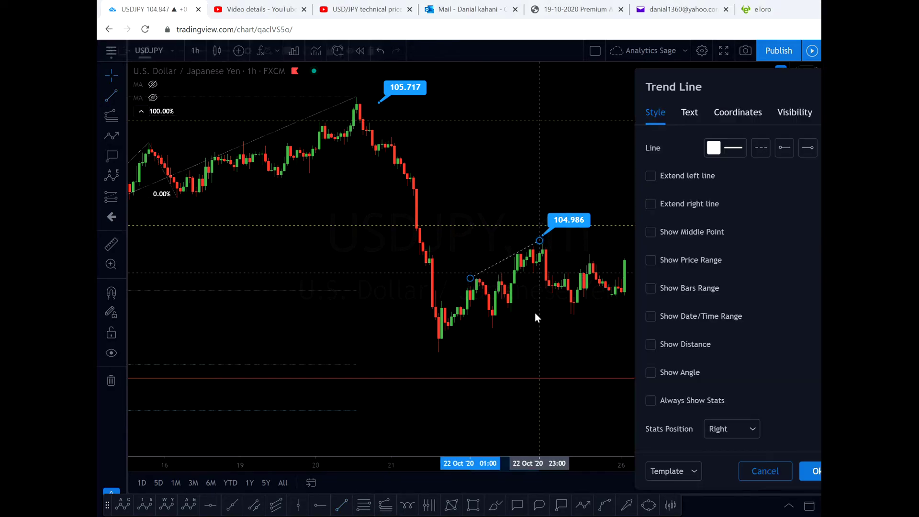
left_click(343, 506)
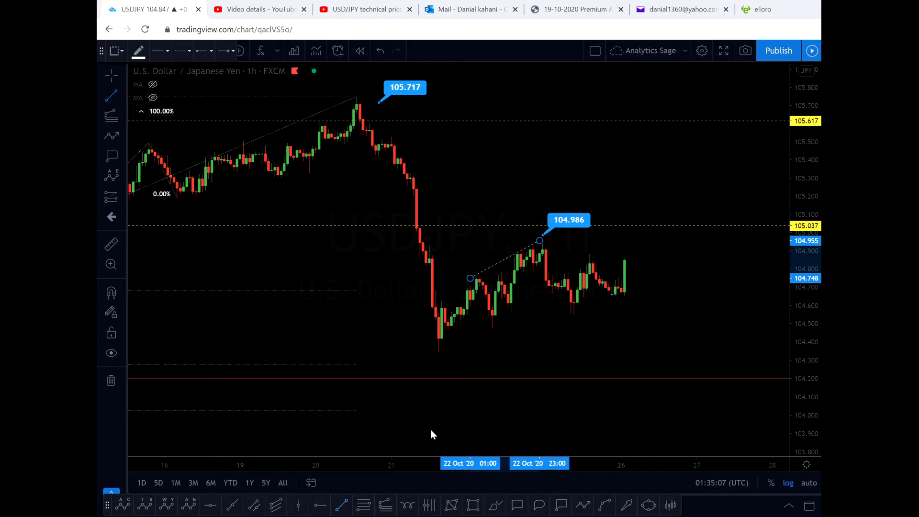
left_click(496, 331)
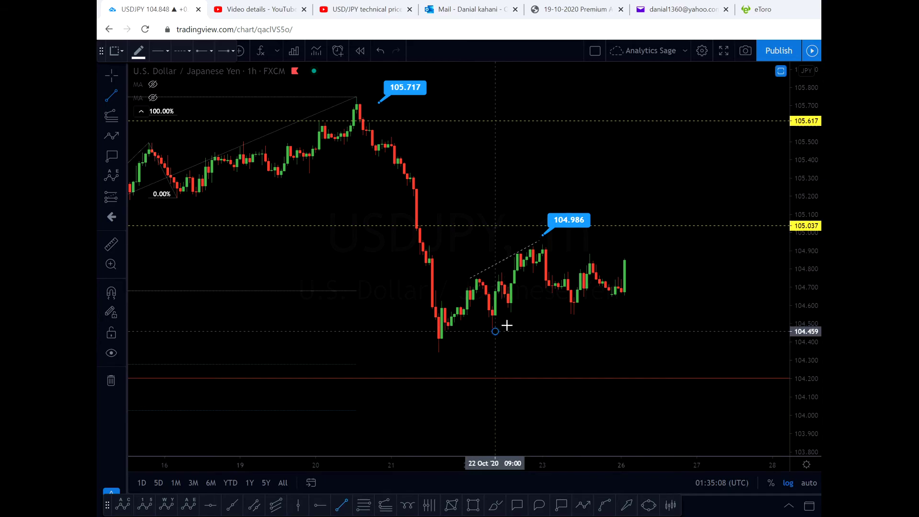
left_click(546, 262)
- Trace a zigzag path from the 23 Oct high through the following low, high and low toward about 105.346, and discard it
scroll(754, 335, "up", 2)
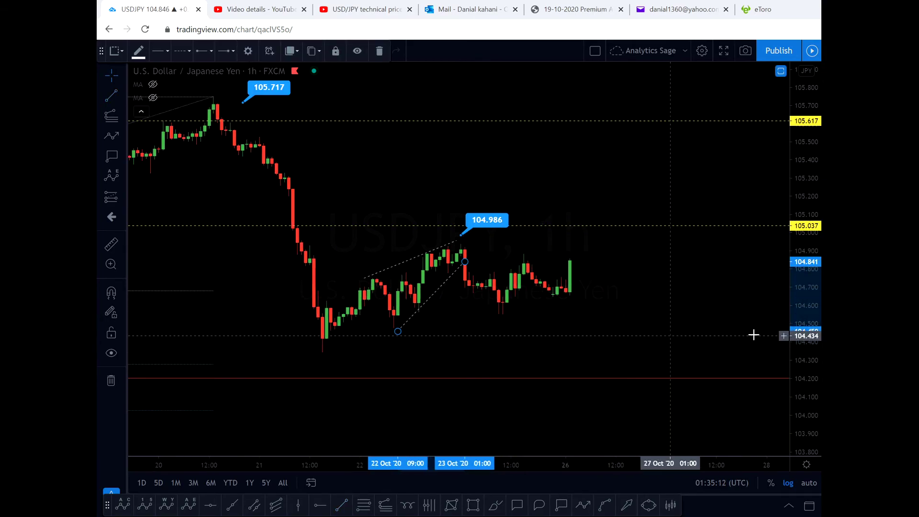
mouse_move(806, 354)
left_mouse_down()
mouse_move(771, 303)
mouse_move(697, 269)
left_mouse_up()
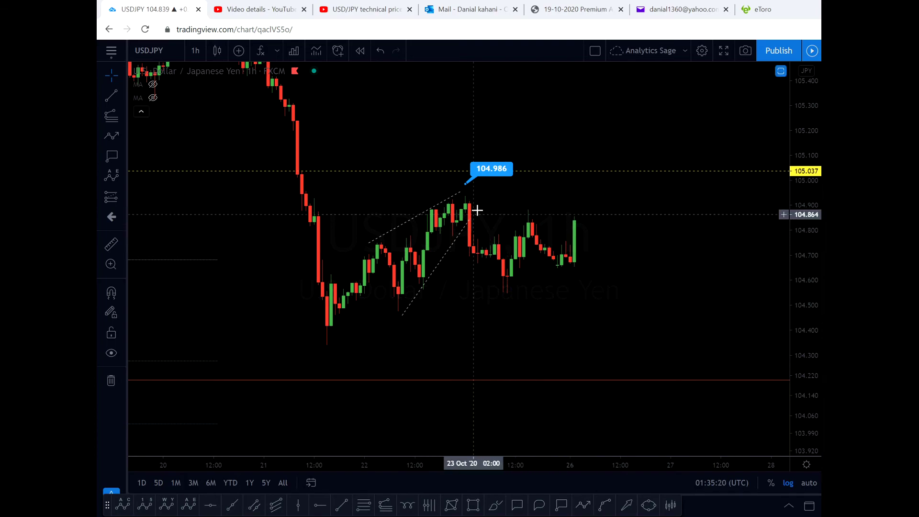
left_click(583, 504)
left_click(469, 195)
left_click(507, 294)
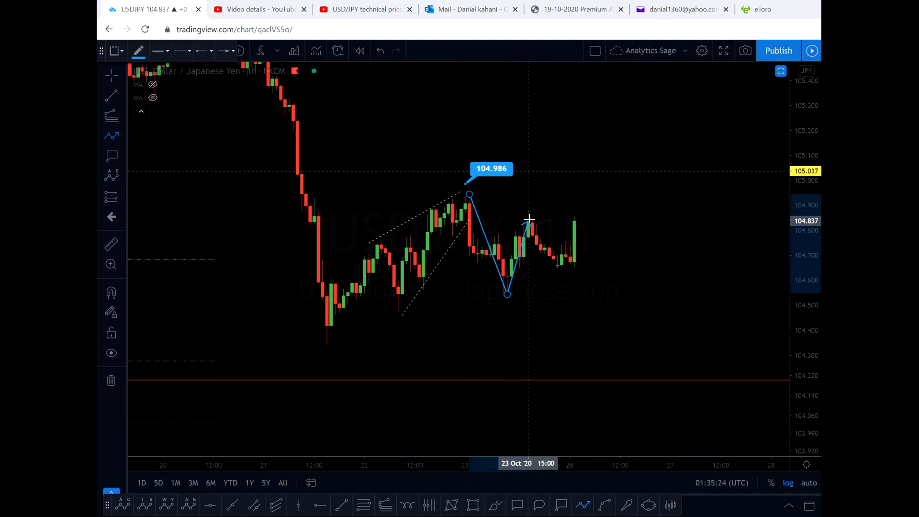
left_click(528, 212)
left_click(562, 273)
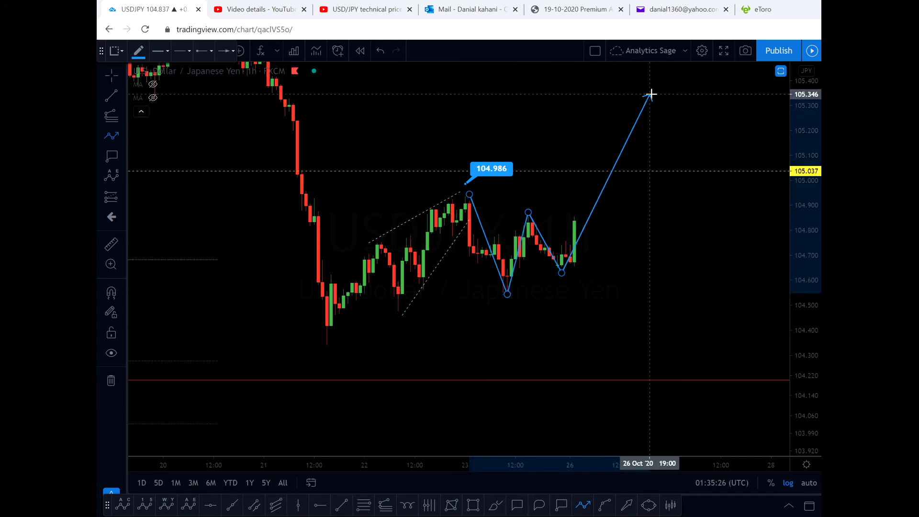
key("Escape")
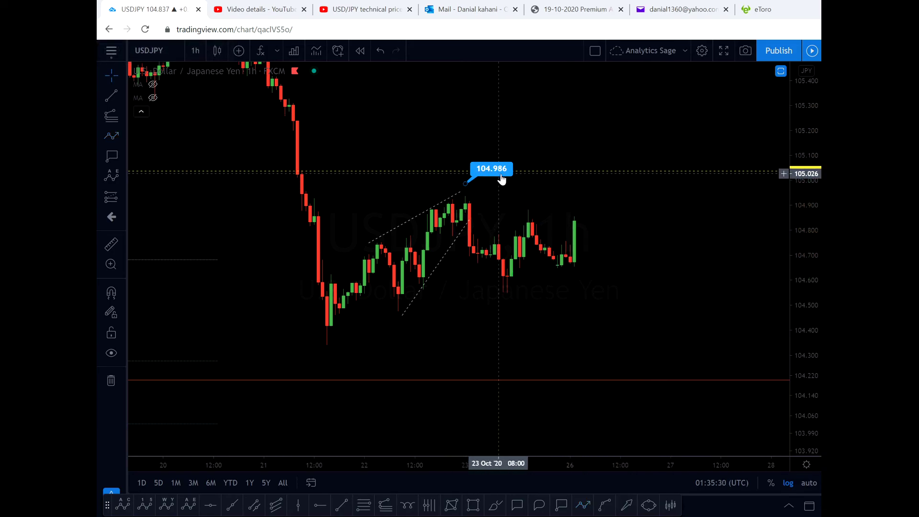
- Draw an arrow path projecting a rise from the latest candle's high to about 105.342 on 26 Oct
left_click(584, 509)
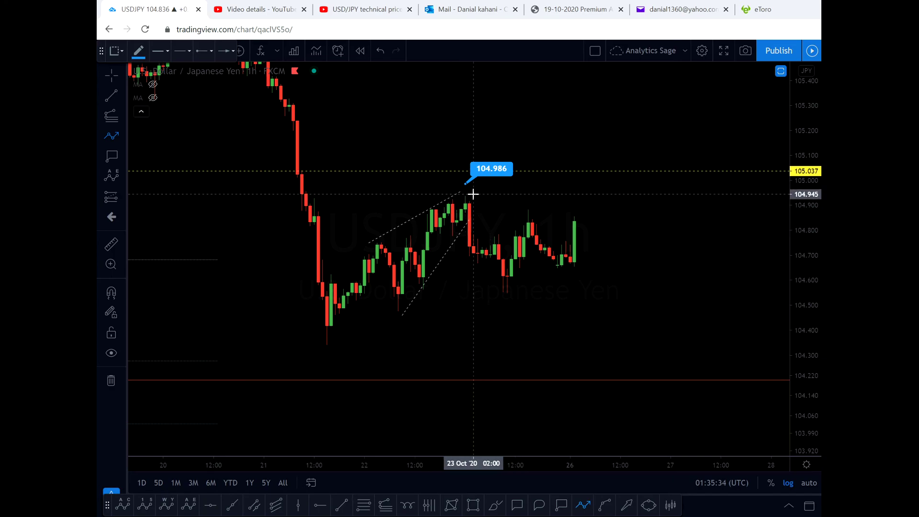
double_click(628, 95)
left_click_drag(775, 125, 676, 290)
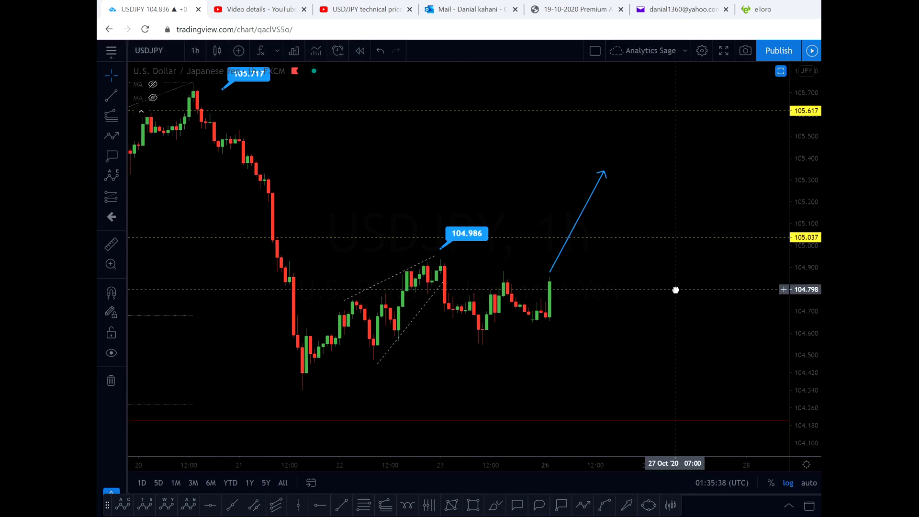
scroll(670, 295, "down", 3)
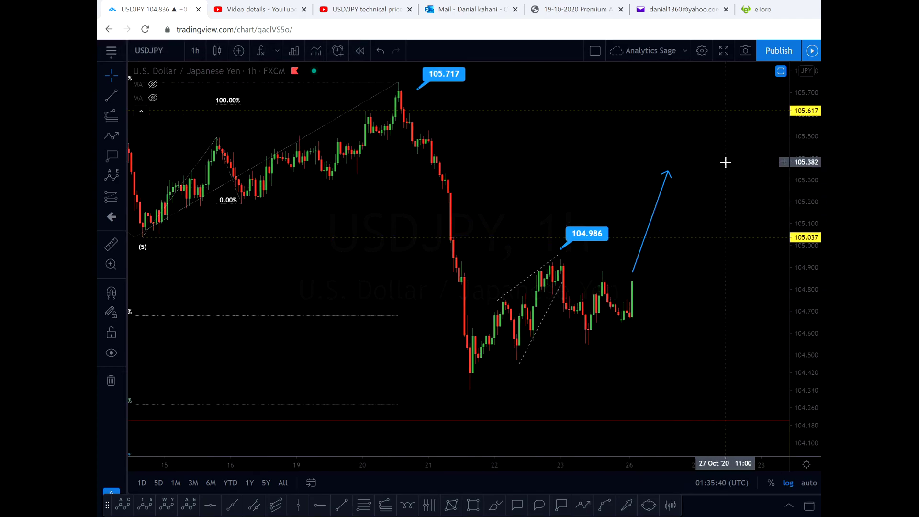
left_click_drag(720, 168, 656, 181)
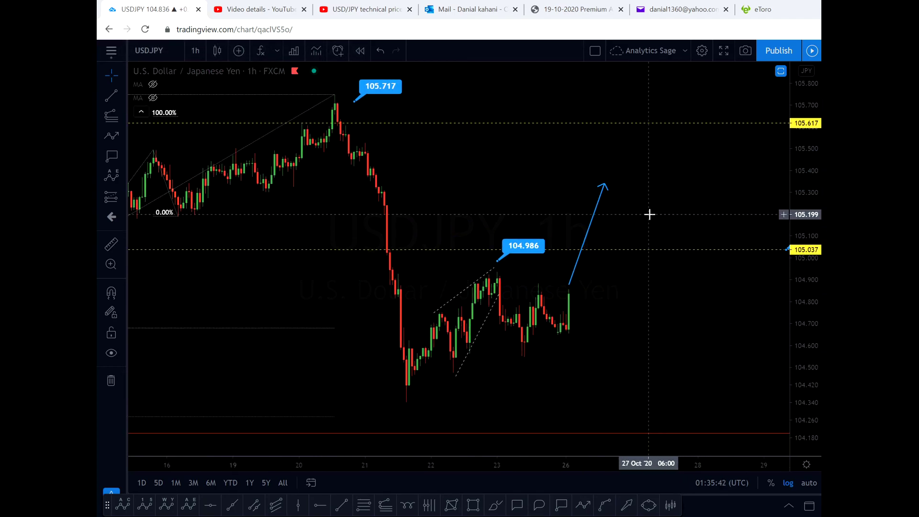